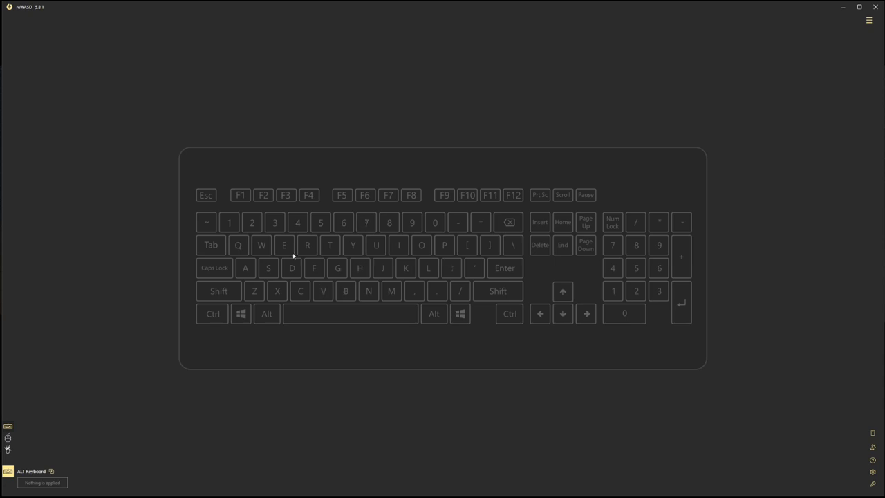
Step: Examine the layouts of the three connected devices: the ALT Keyboard, the Glorious Model O- mouse and the Azeron
left_click(7, 449)
left_click(8, 438)
left_click(7, 449)
left_click(9, 428)
left_click(8, 439)
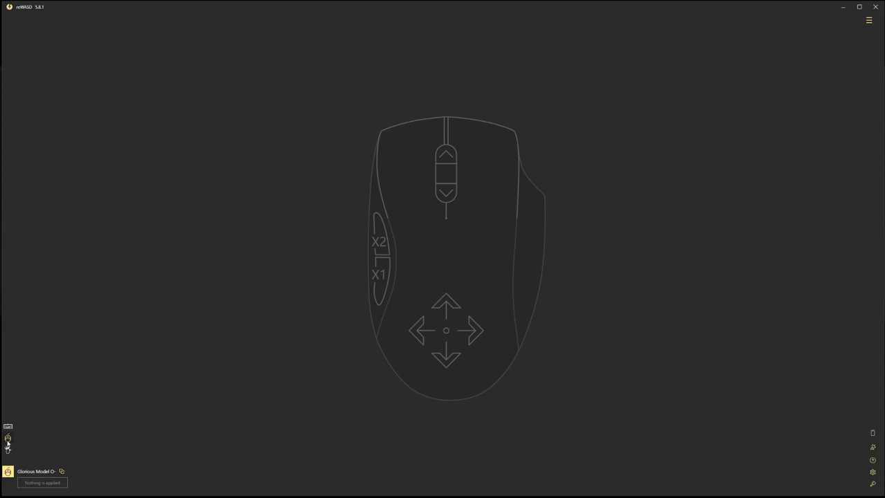
left_click(7, 449)
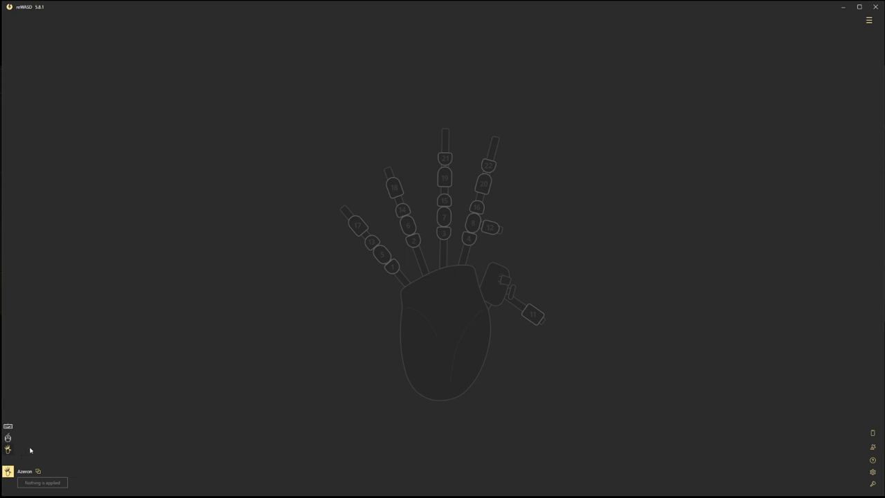
left_click(8, 439)
left_click(8, 449)
Step: Create and save a device group combining the Azeron with the Glorious Model O- mouse
left_click(38, 473)
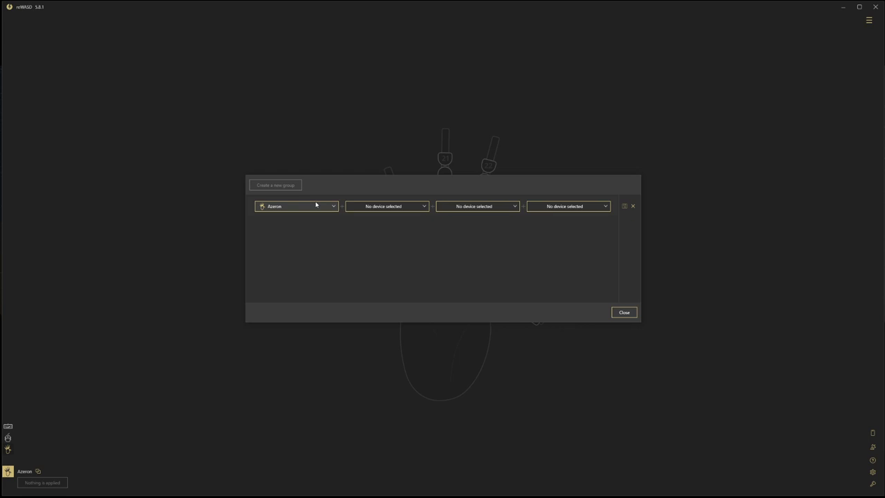
left_click(424, 207)
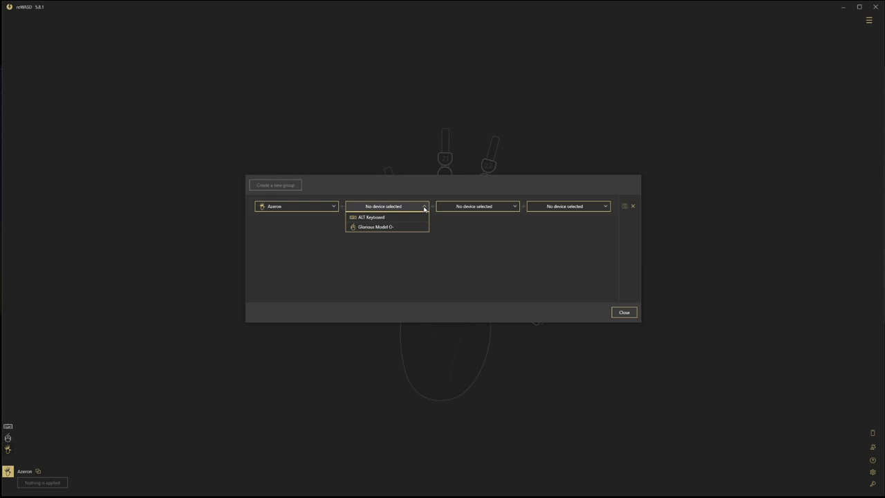
left_click(392, 228)
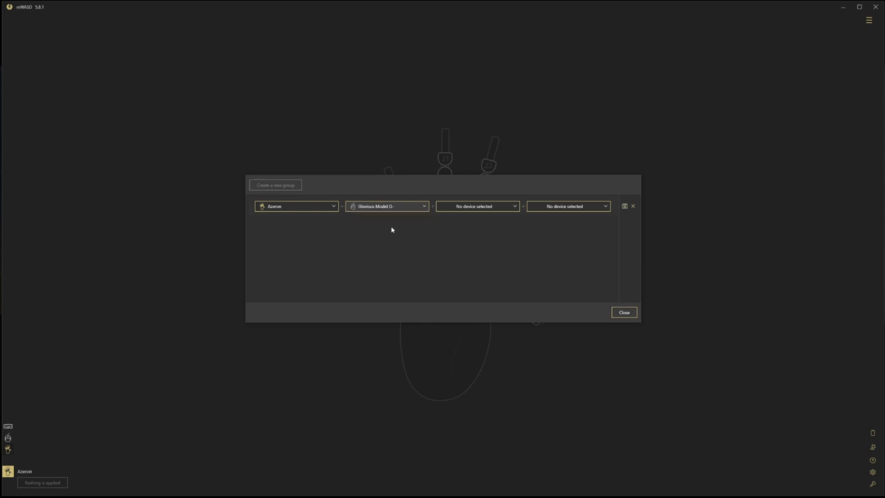
left_click(625, 207)
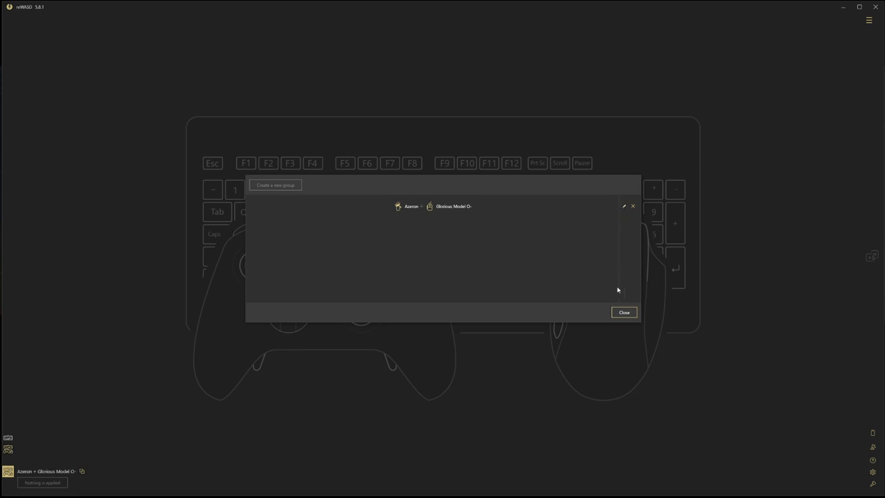
left_click(624, 312)
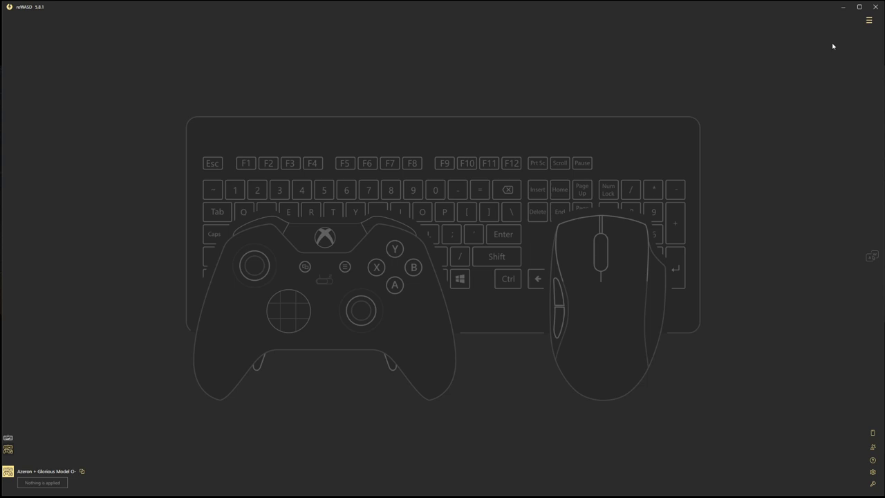
Step: Add a new game profile named "Game Test"
left_click(869, 21)
scroll(861, 173, "up", 5)
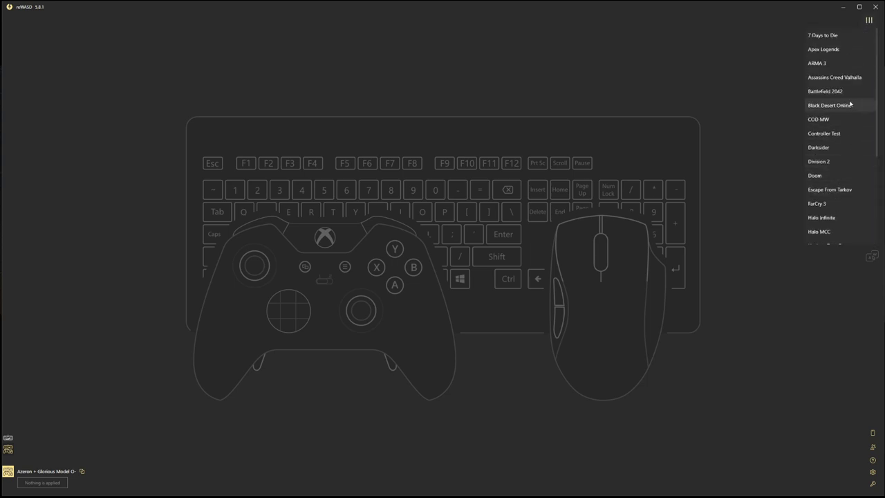
scroll(850, 97, "down", 5)
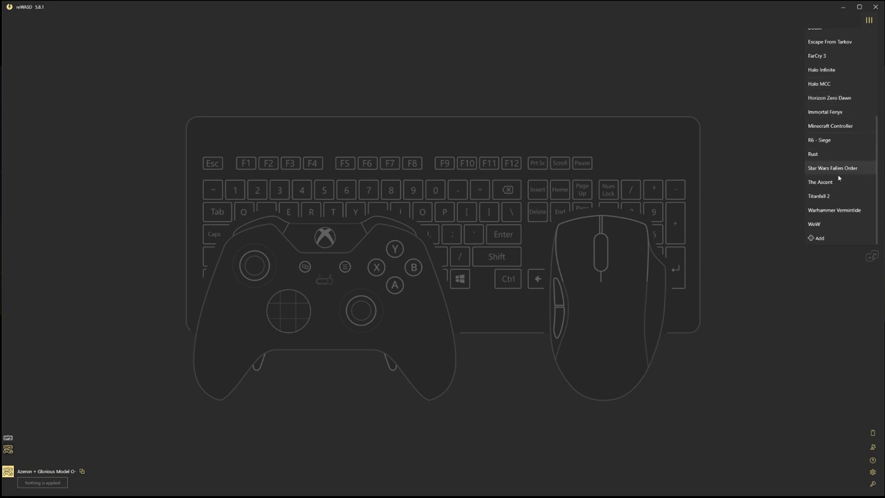
left_click(821, 239)
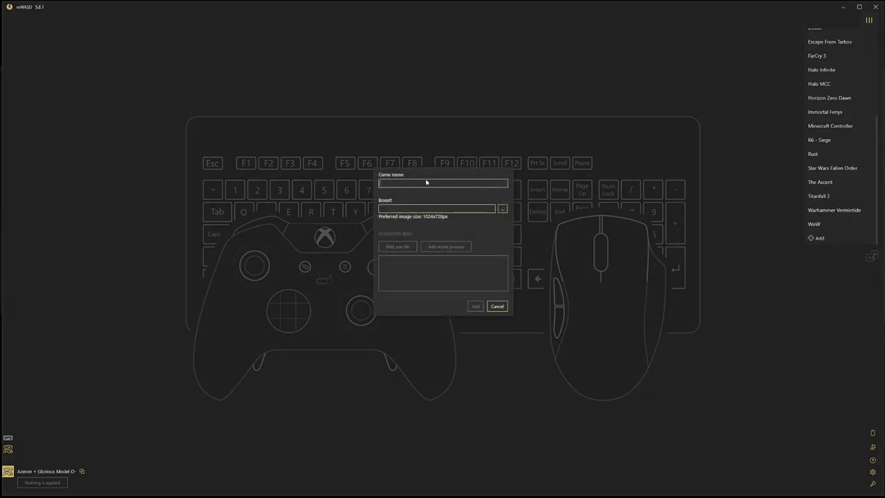
type("Game Testyy")
key("BackSpace")
key("BackSpace")
key("BackSpace")
type("t")
left_click(475, 307)
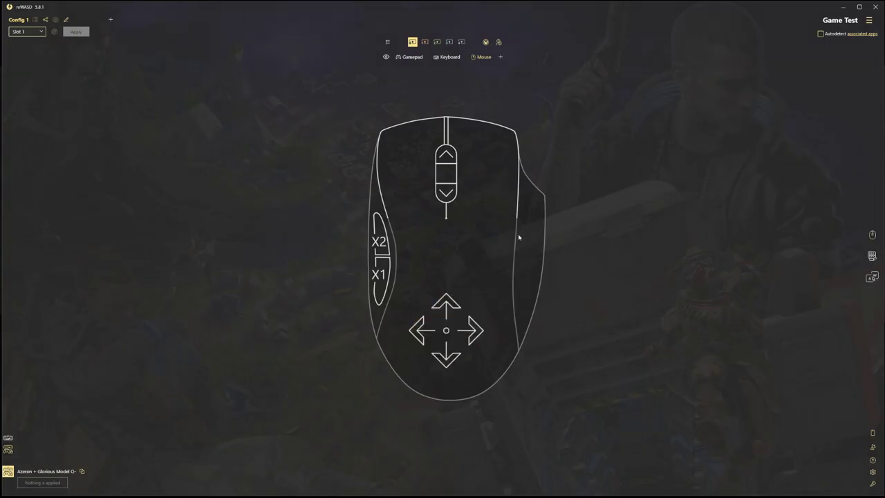
Step: Hide the keyboard layout that is not part of the device group, and check the mouse and Azeron gamepad layouts
left_click(412, 58)
left_click(387, 58)
left_click(387, 58)
left_click(386, 59)
left_click(386, 58)
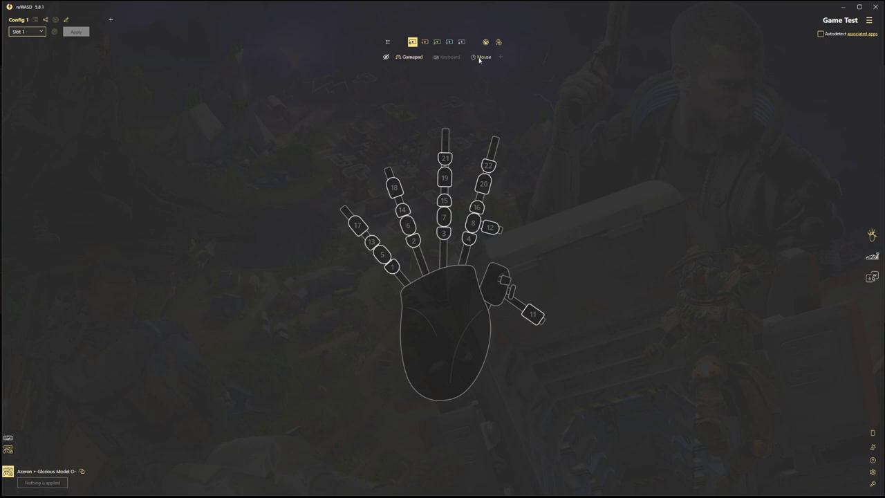
left_click(481, 58)
left_click(414, 57)
Step: Map Azeron button 6 to the J key with the description "(J) Jump", and show descriptions on the layout
left_click(408, 225)
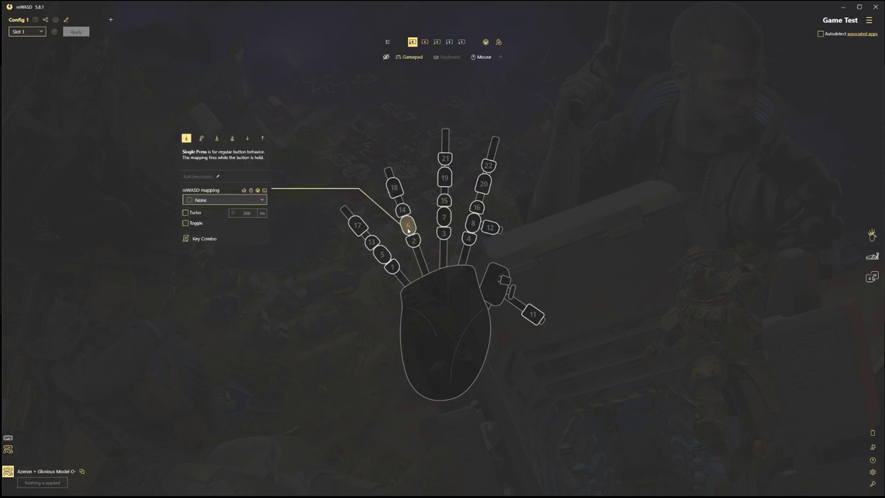
key("j")
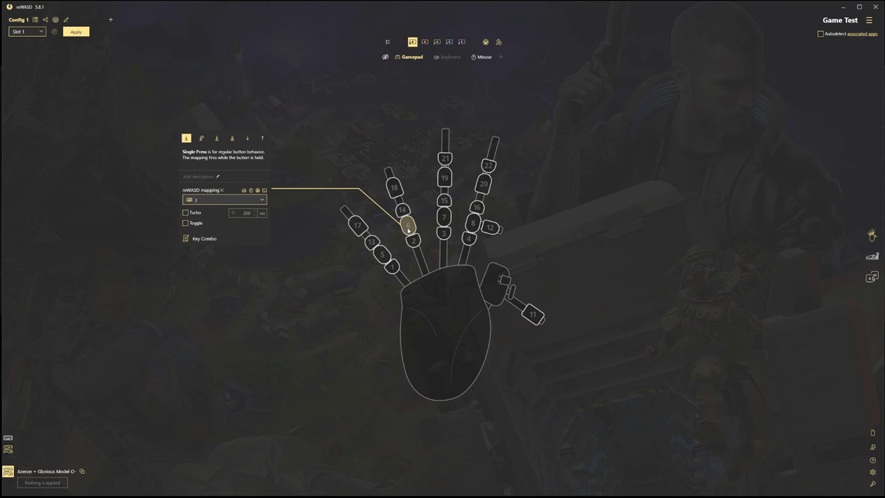
left_click(218, 177)
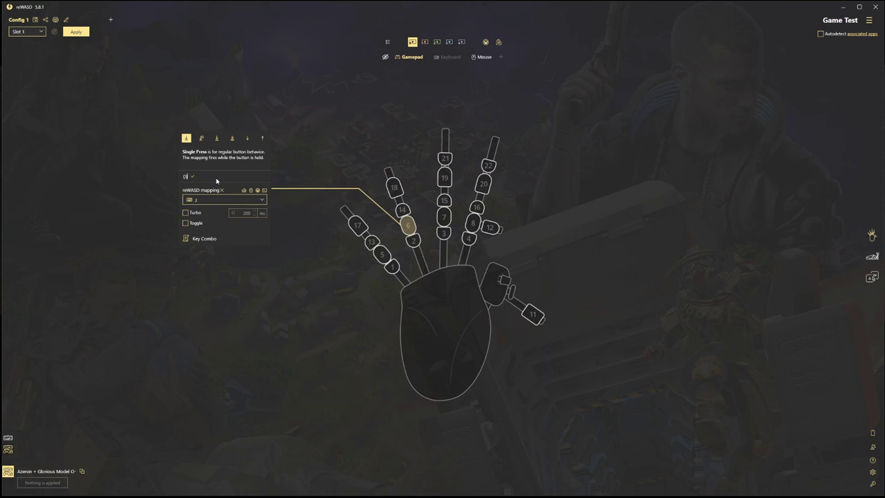
type("Jump")
left_click(204, 177)
left_click(342, 156)
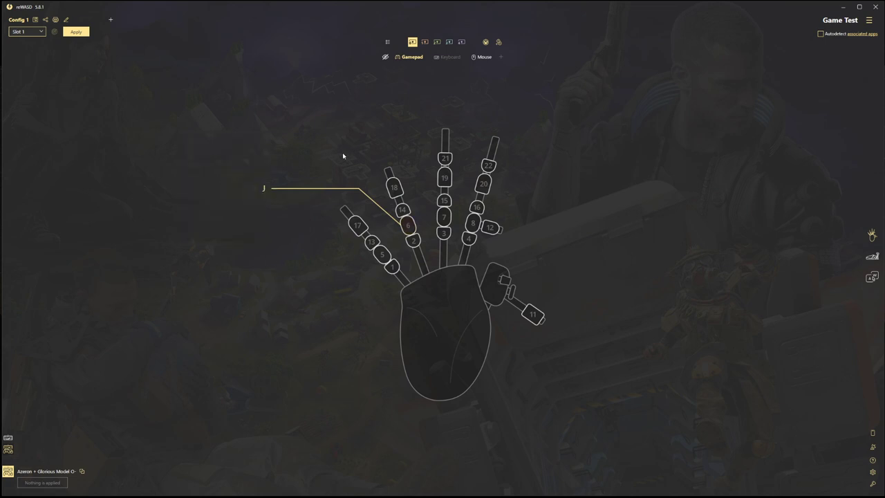
left_click(388, 43)
Step: Open the Halo MCC profile, saving the changes made to Game Test
left_click(870, 20)
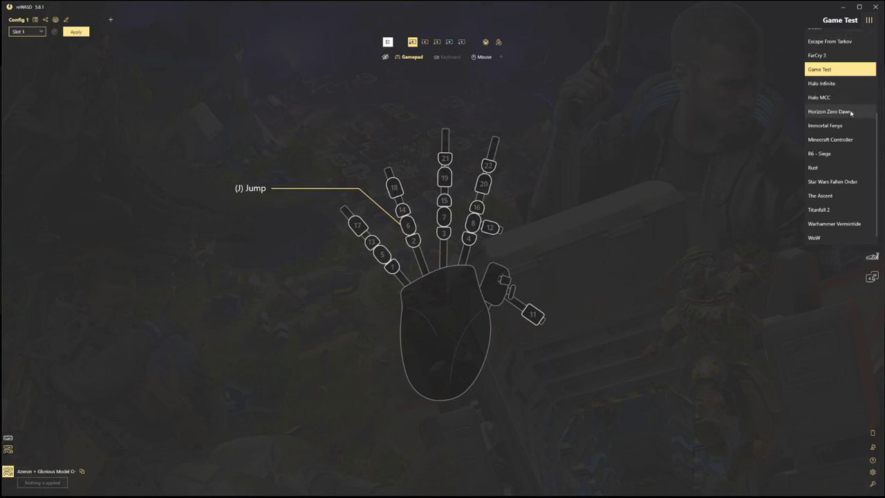
left_click(830, 98)
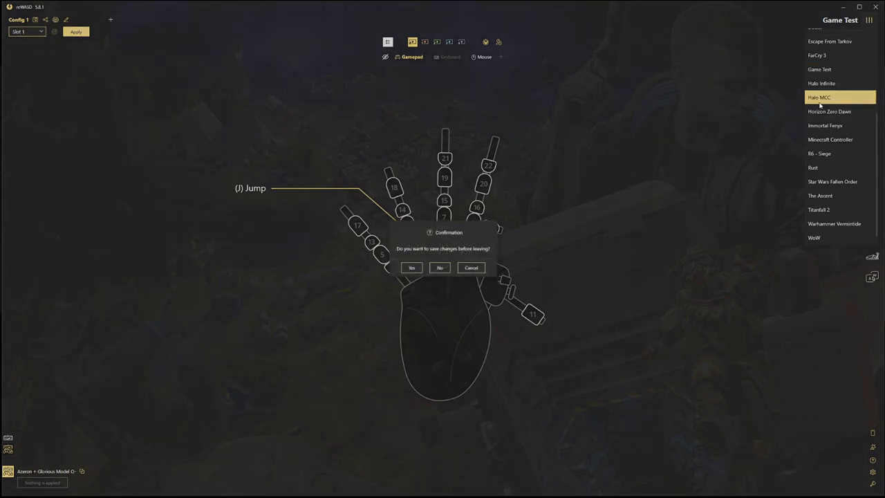
left_click(412, 269)
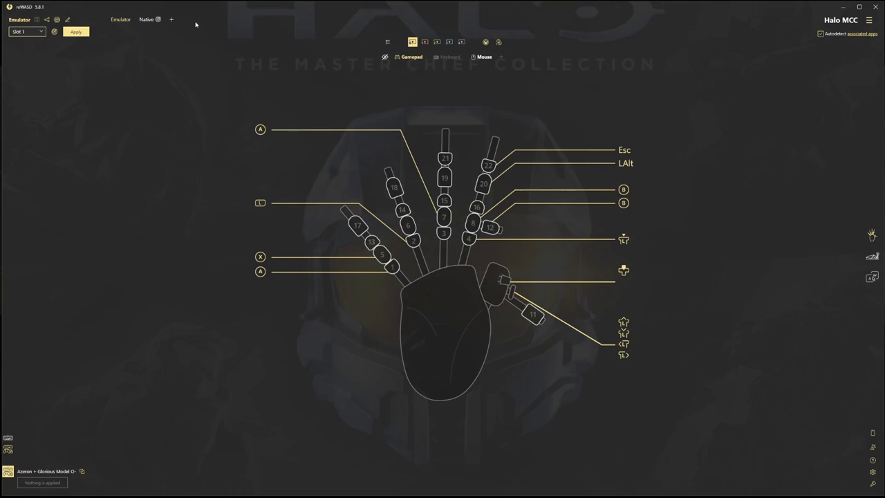
Step: Compare the key mappings with their descriptions in the Native config of Halo MCC
left_click(387, 42)
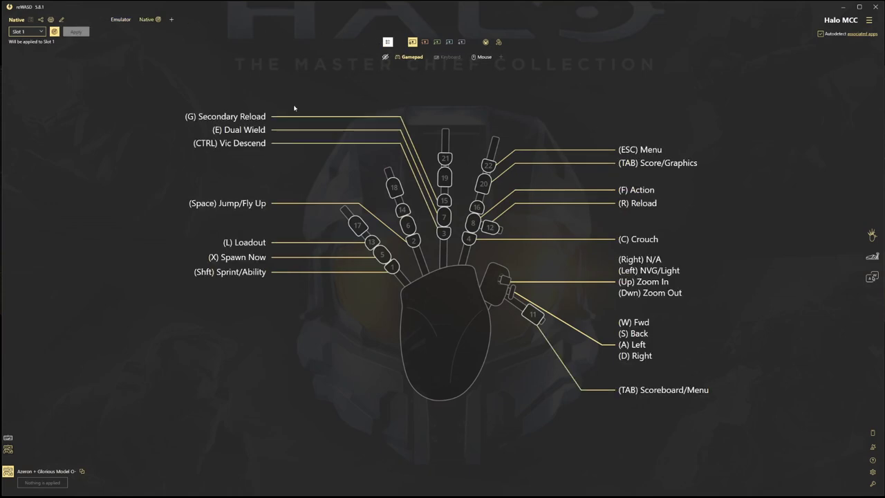
left_click(387, 43)
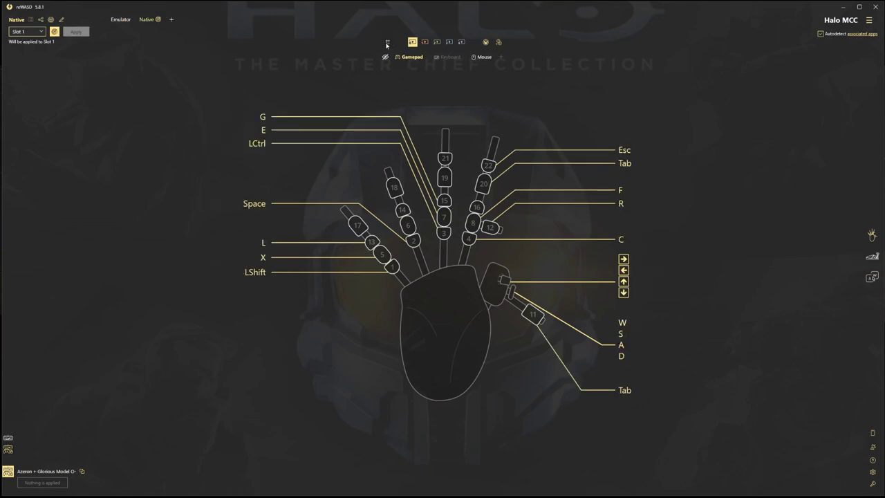
left_click(388, 43)
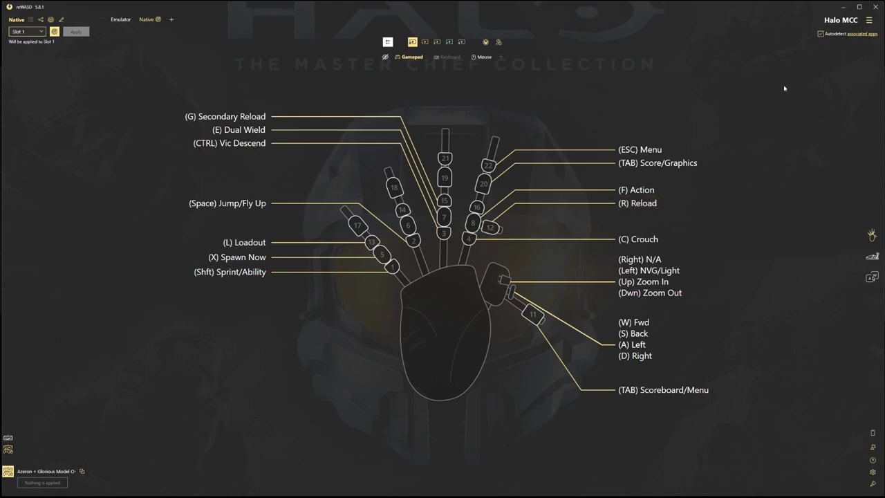
Step: Return to the Game Test profile from the list of games
left_click(869, 20)
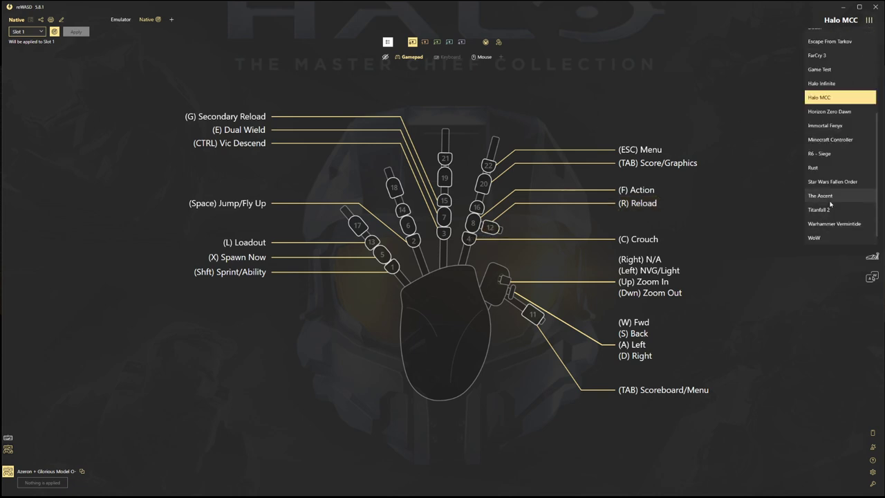
scroll(830, 218, "up", 3)
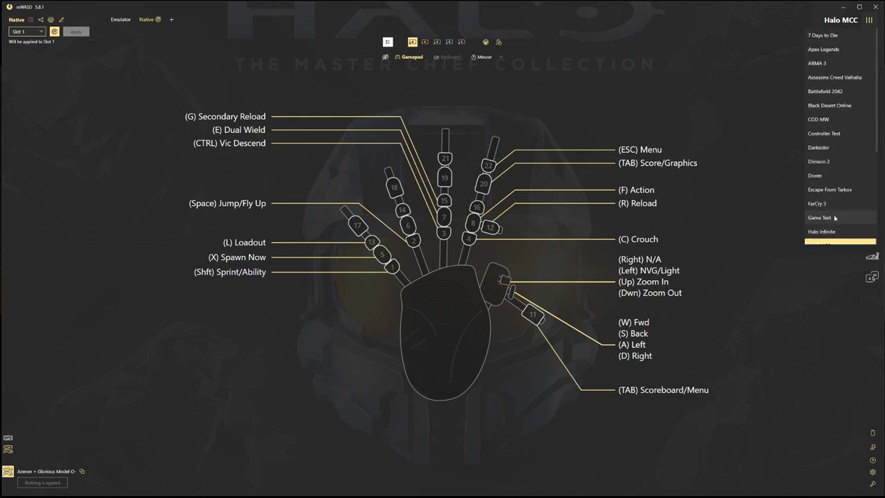
scroll(833, 218, "down", 4)
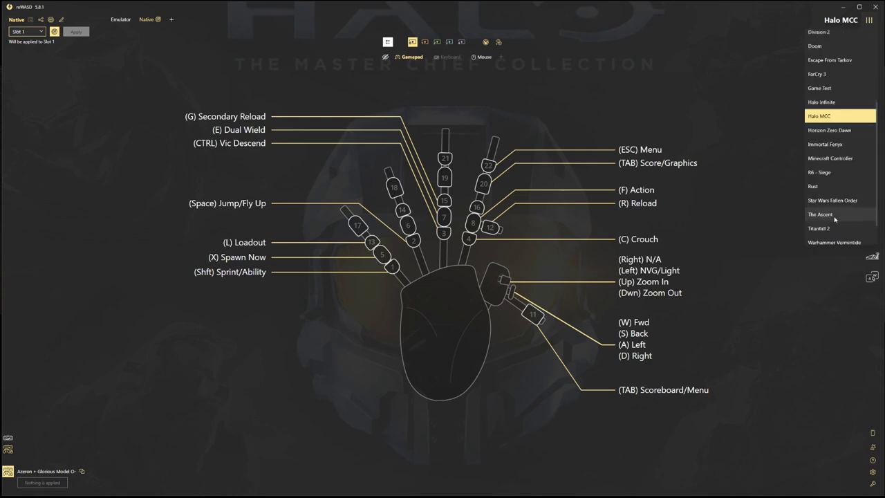
scroll(835, 219, "down", 1)
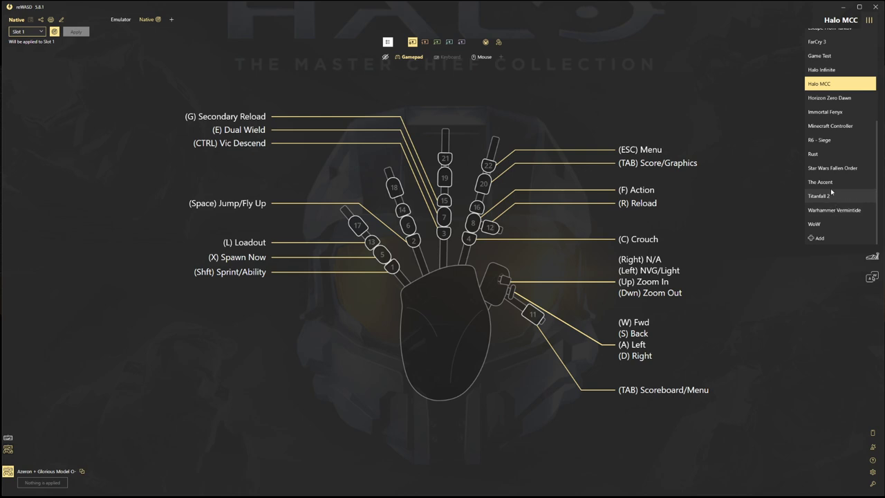
scroll(831, 189, "up", 3)
left_click(823, 143)
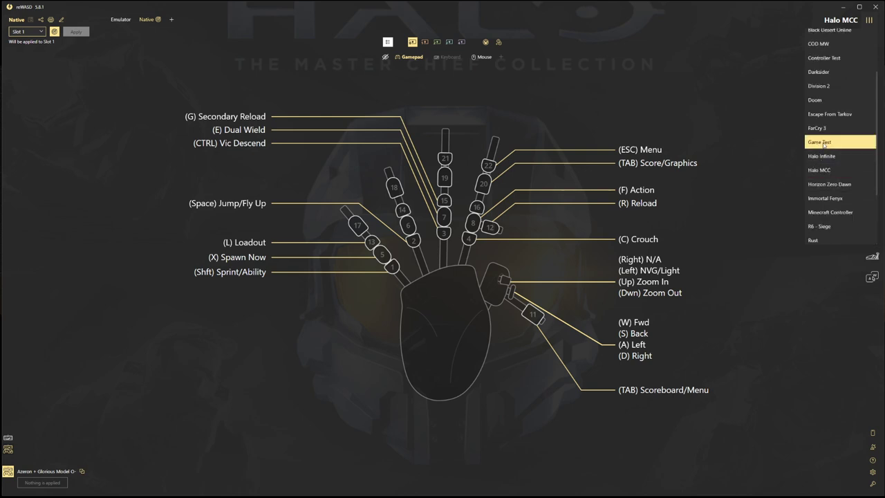
left_click(820, 141)
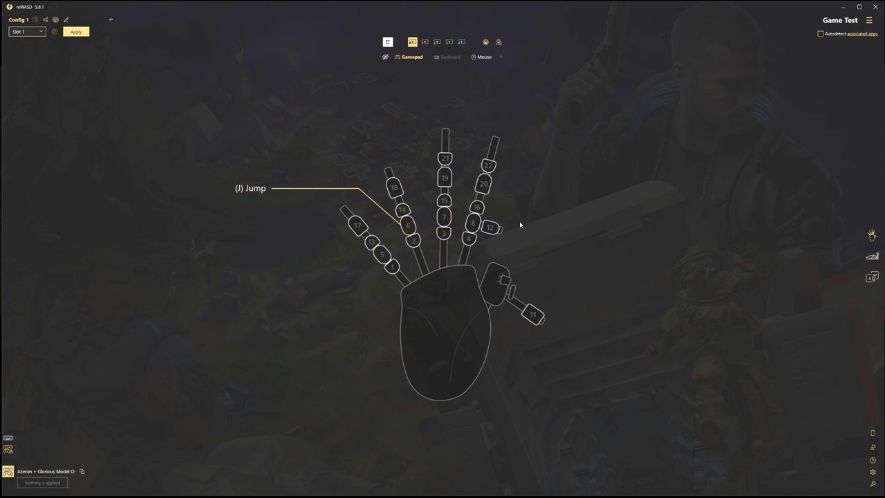
Step: Map Azeron button 8 to the K key and button 12 to the L key
left_click(474, 223)
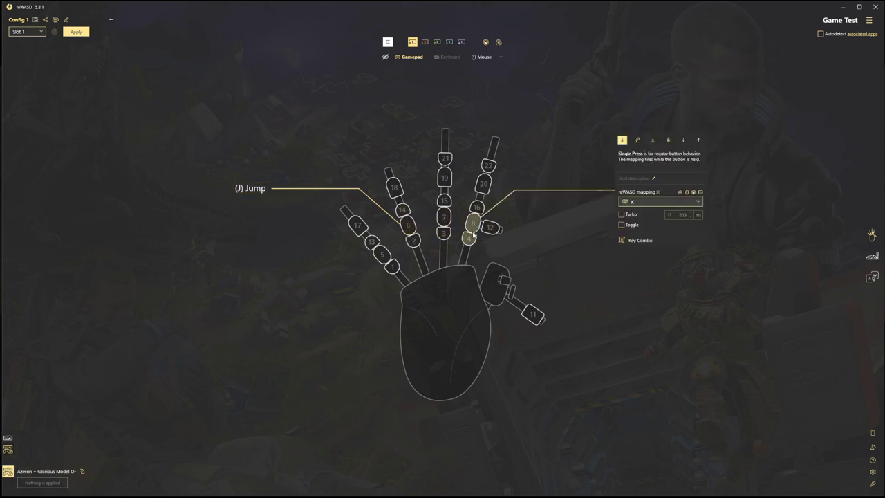
left_click(490, 227)
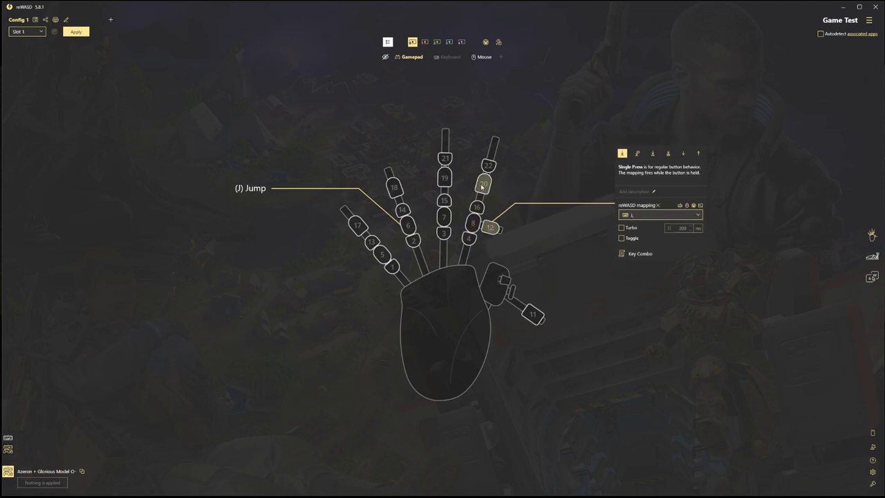
left_click(473, 223)
left_click(534, 258)
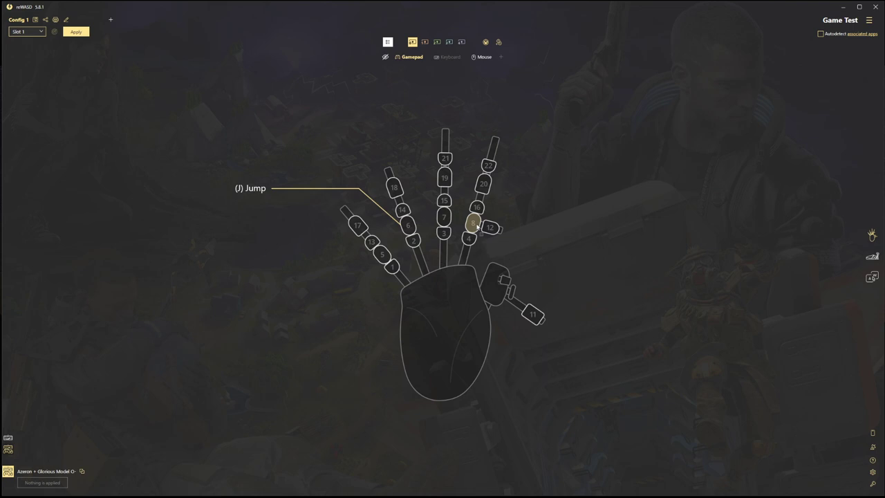
left_click(476, 224)
left_click(554, 247)
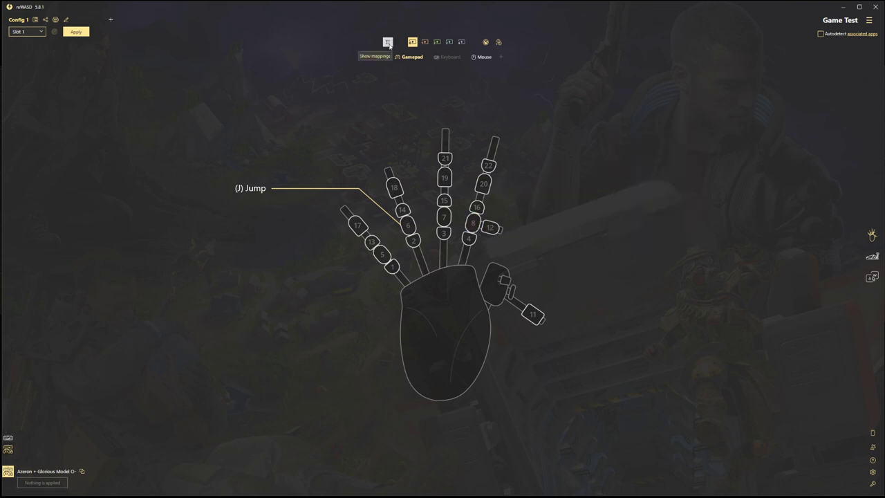
Step: Switch the layout labels from descriptions to the assigned key mappings
left_click(388, 42)
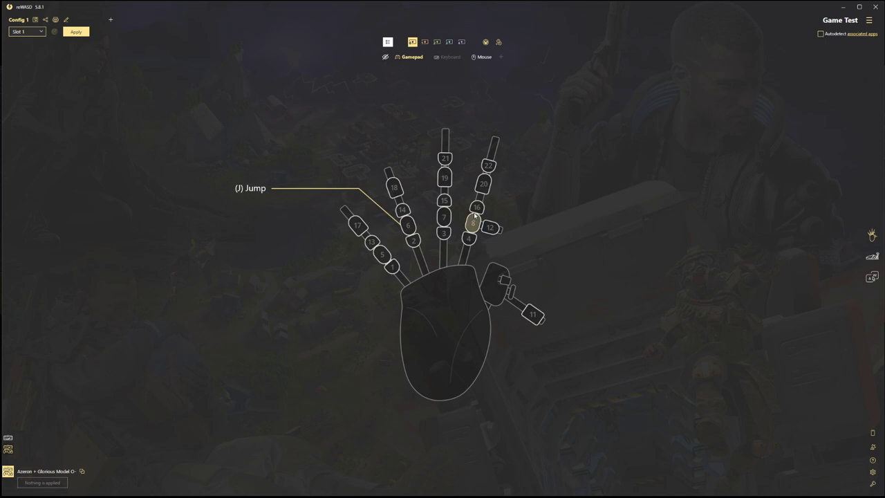
left_click(388, 42)
left_click(388, 42)
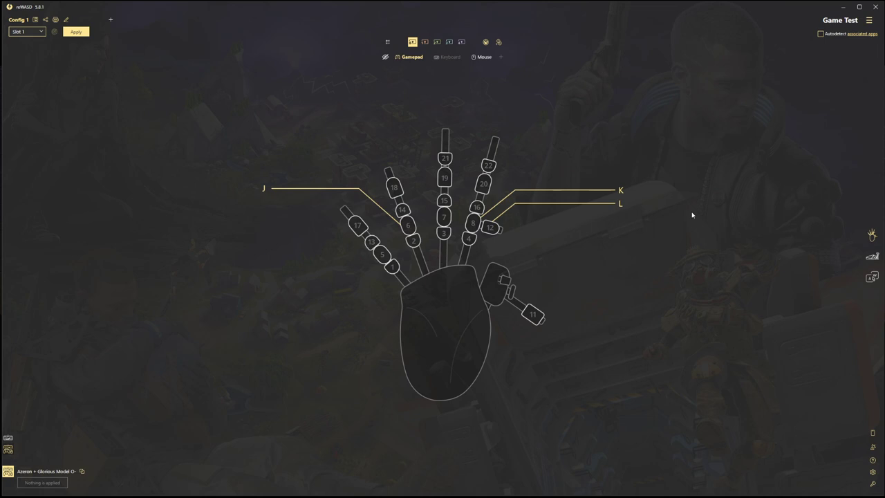
left_click(861, 35)
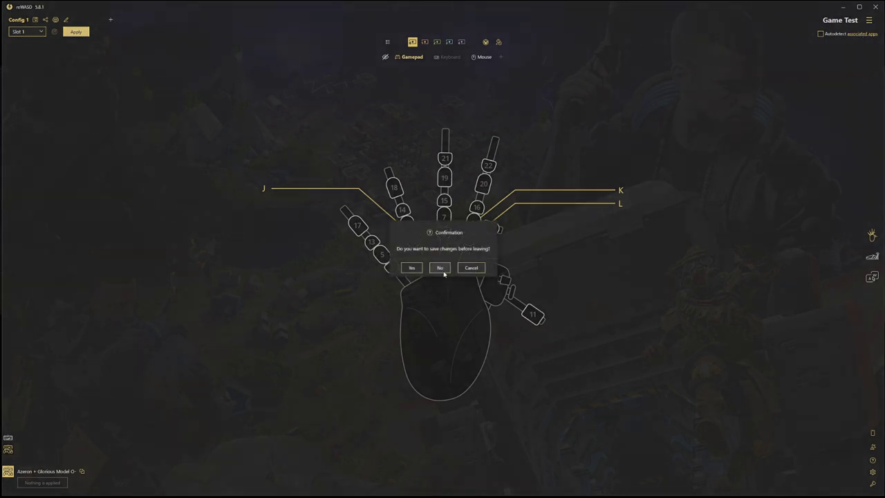
left_click(471, 268)
left_click(821, 33)
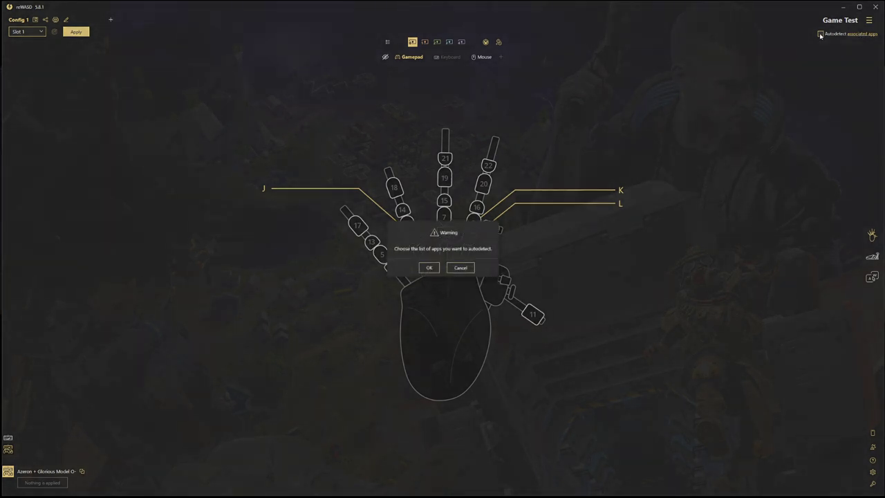
left_click(461, 268)
Step: Save the config changes and try to add the farcry3 application from the Far Cry 3 bin folder as an associated app of Game Test
left_click(855, 35)
left_click(412, 268)
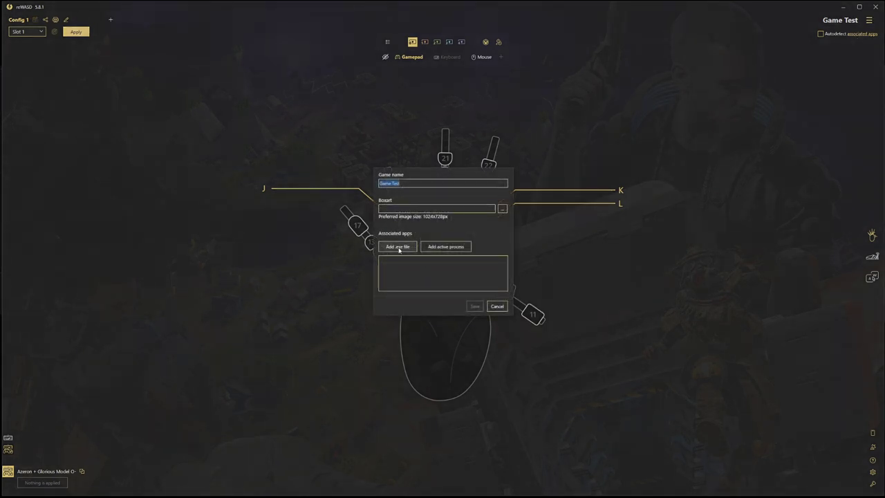
left_click(399, 249)
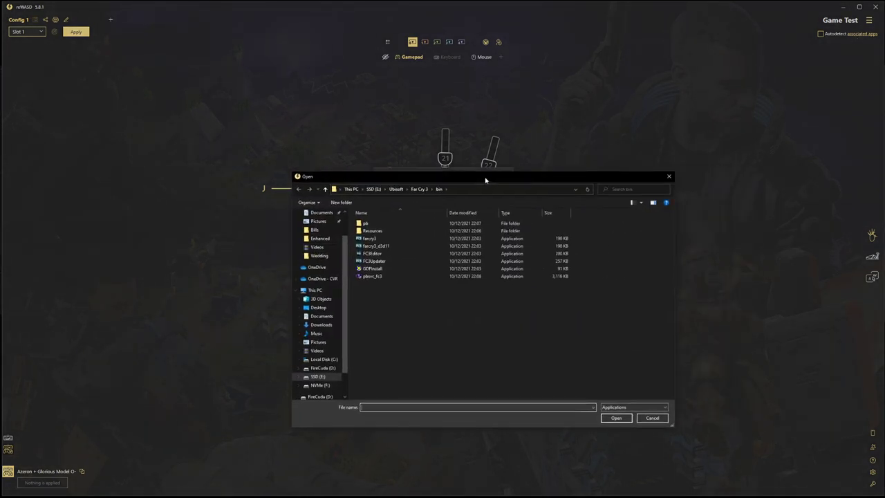
left_click(469, 192)
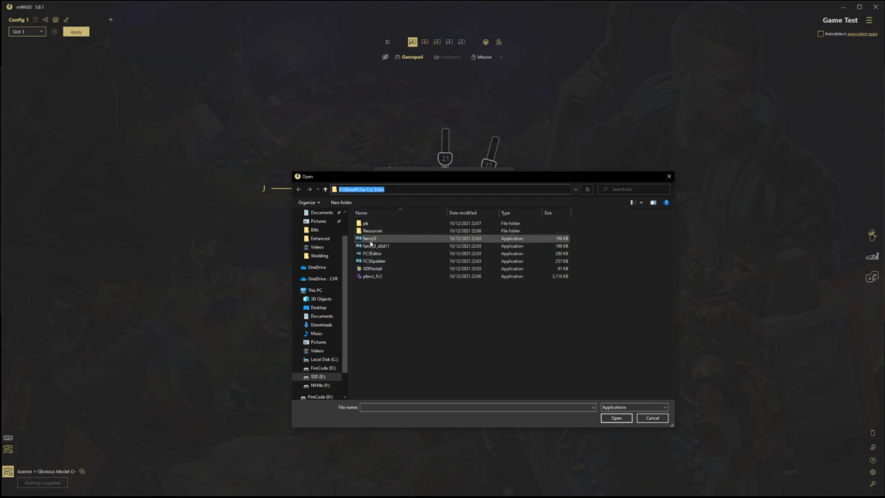
left_click(374, 239)
left_click(617, 422)
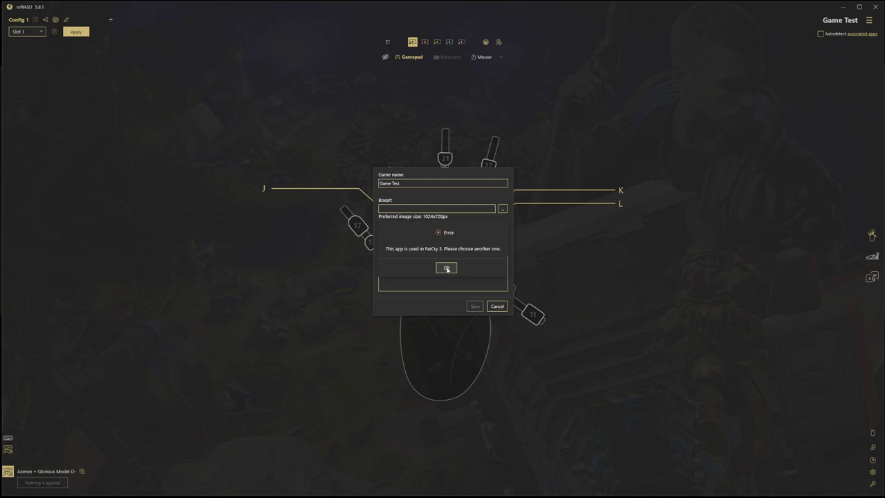
left_click(446, 269)
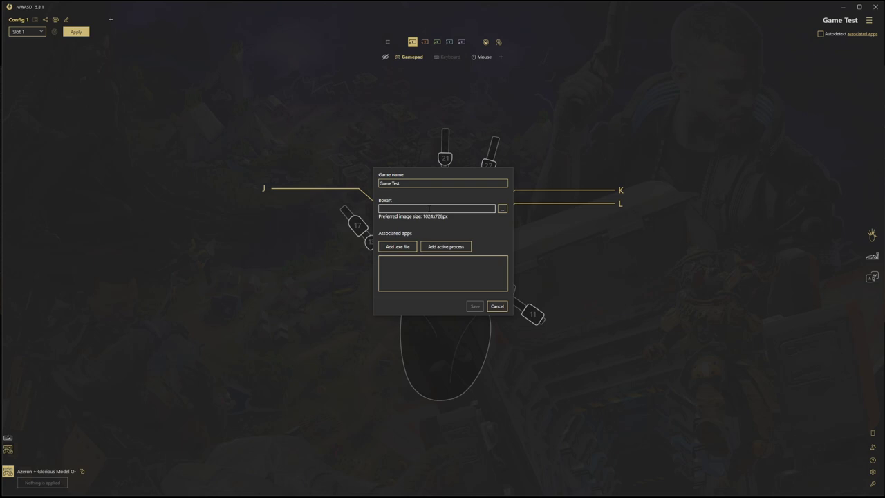
Step: Set the Game Test boxart to the teaser image from the Downloads folder and save the game settings
left_click(503, 208)
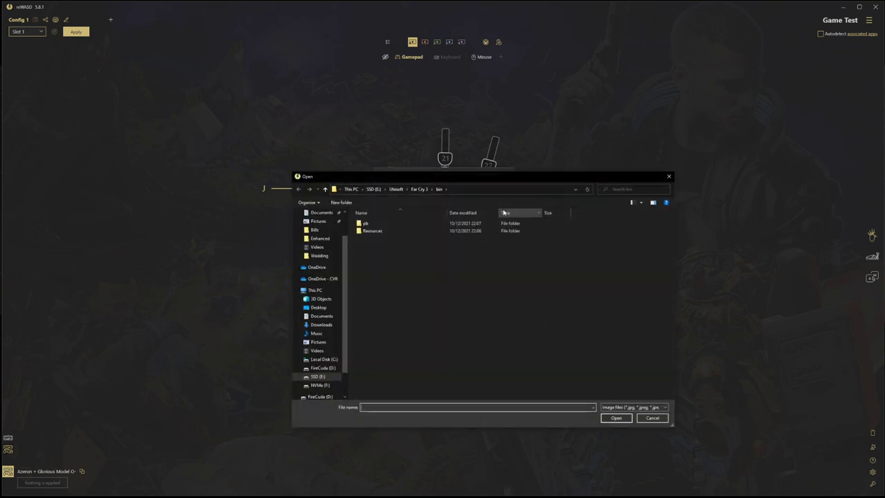
left_click(317, 221)
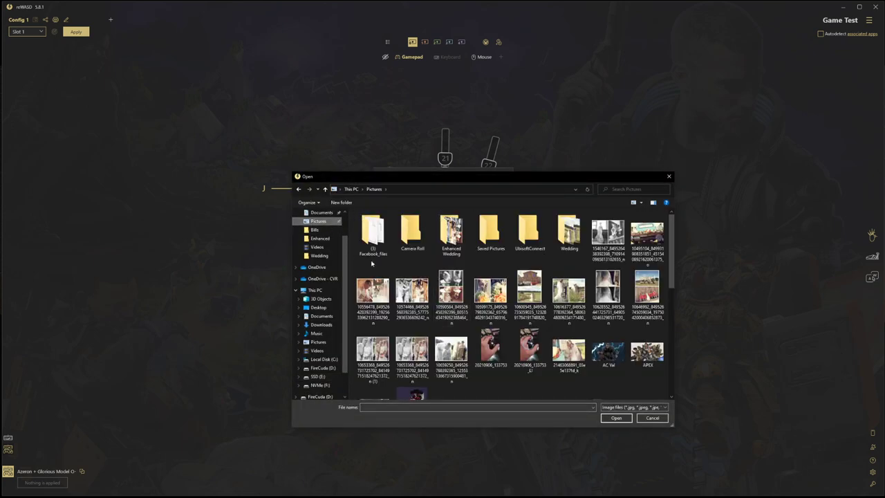
left_click(315, 229)
left_click(321, 213)
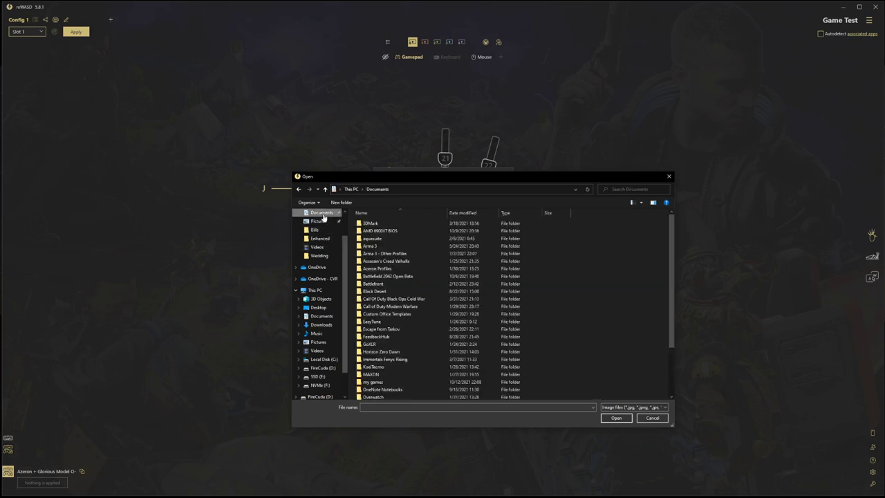
scroll(323, 216, "up", 2)
left_click(321, 236)
scroll(529, 284, "down", 5)
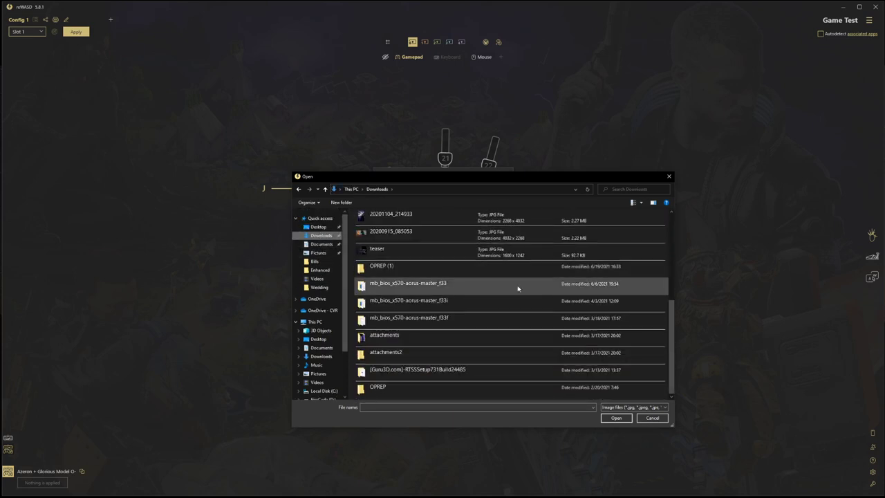
left_click(382, 252)
left_click(616, 418)
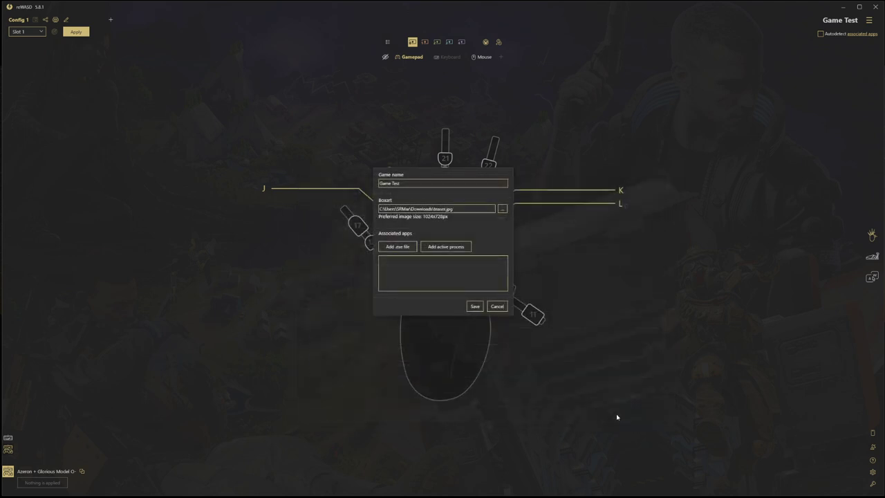
left_click(474, 306)
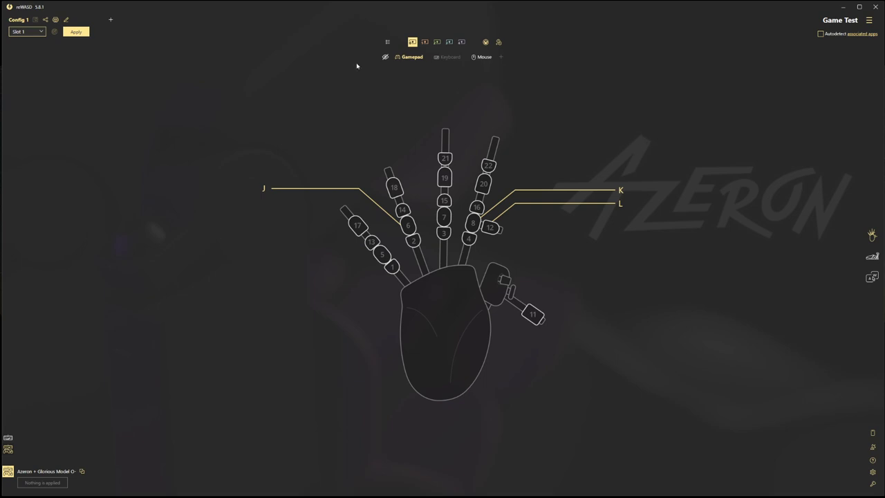
Step: Create a new config named Halo 2 in the Game Test profile
left_click(110, 22)
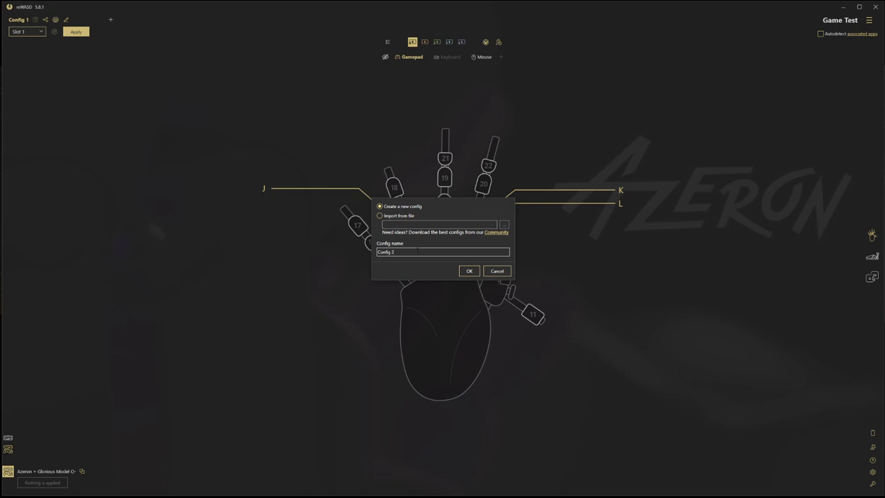
double_click(401, 247)
type("Game Tes")
key("BackSpace")
key("BackSpace")
key("BackSpace")
key("BackSpace")
key("BackSpace")
key("BackSpace")
key("BackSpace")
type("H")
key("Return")
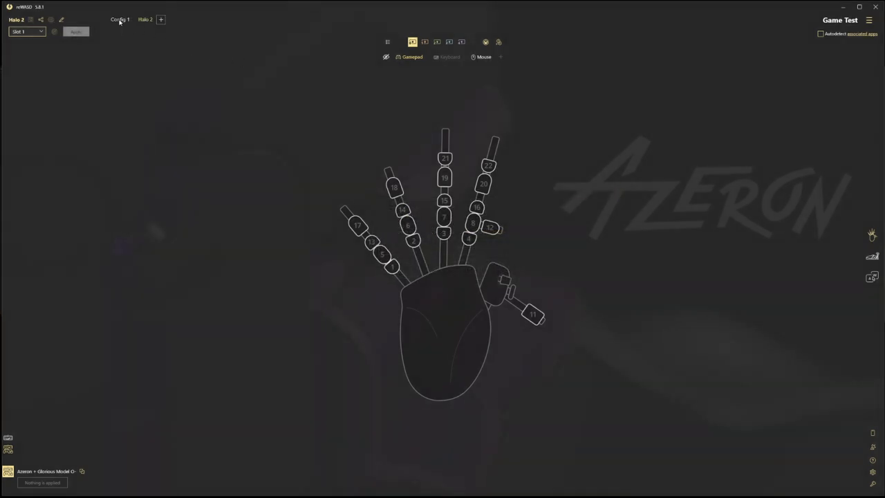
Step: Rename Config 1 as Halo 4
right_click(118, 19)
left_click(84, 38)
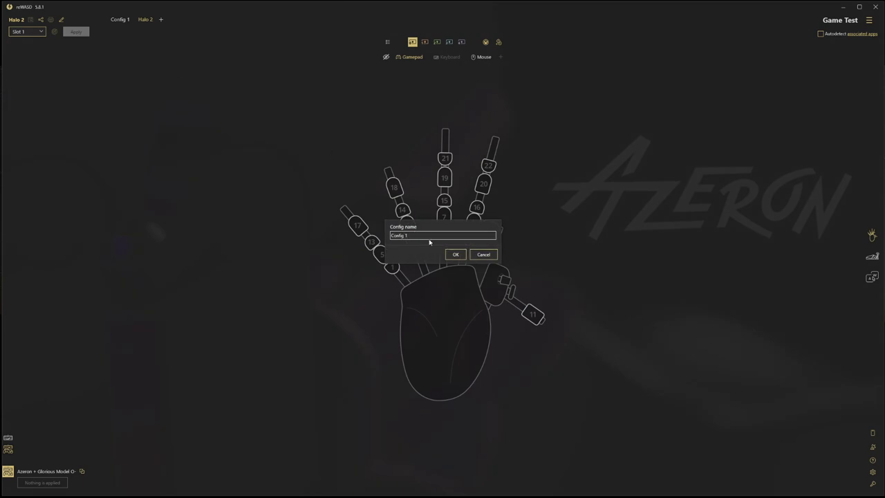
left_click_drag(431, 239, 354, 234)
key("BackSpace")
type("Main")
key("Return")
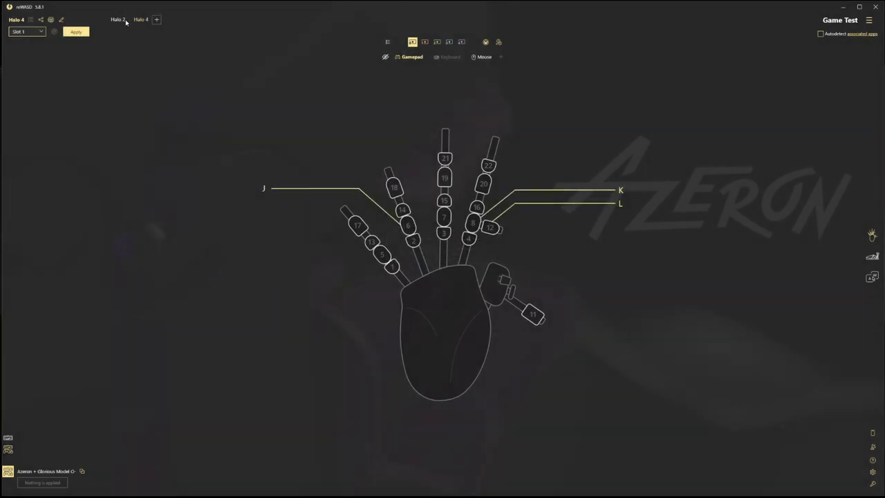
Step: Look at the Halo 2 layout, and apply the Halo 4 config to Slot 1
left_click(116, 20)
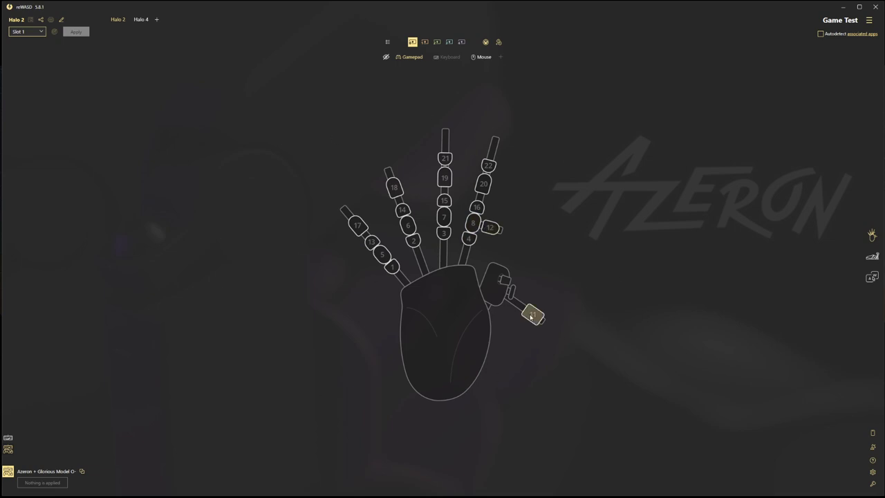
left_click(139, 20)
left_click(76, 33)
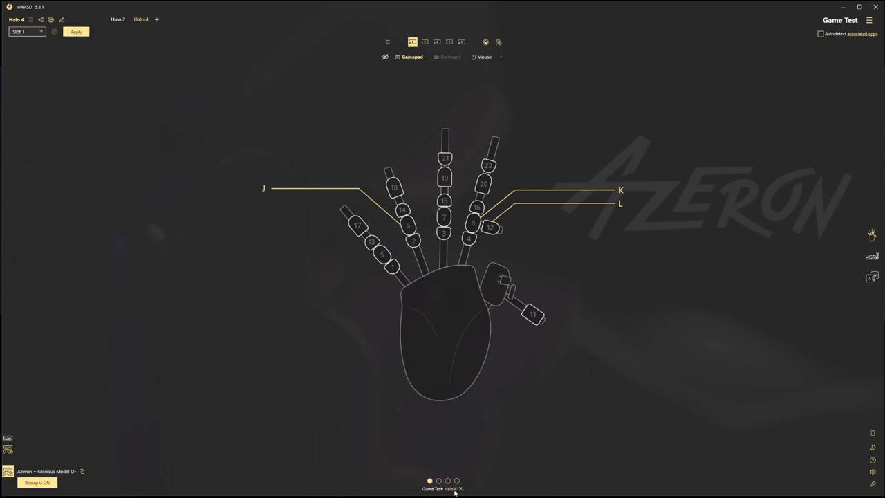
Step: Map Azeron button 18 to the J key in the Halo 2 config and apply that config to Slot 1
left_click(118, 19)
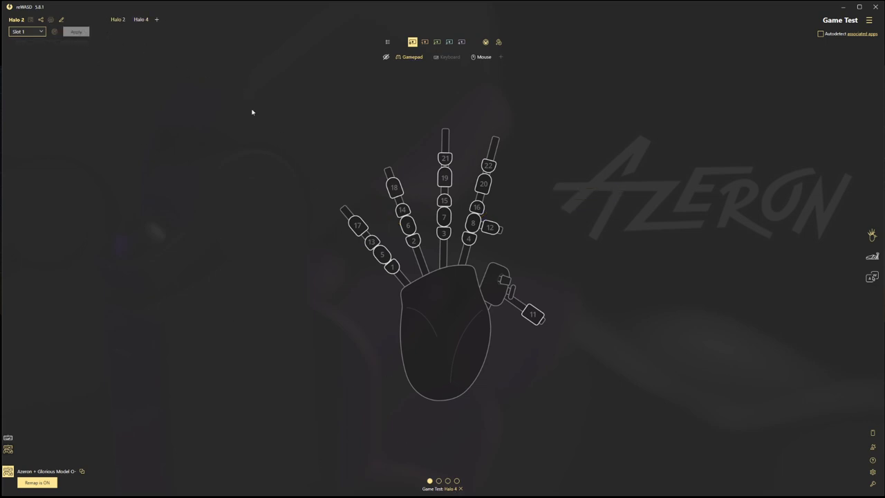
left_click(394, 188)
key("j")
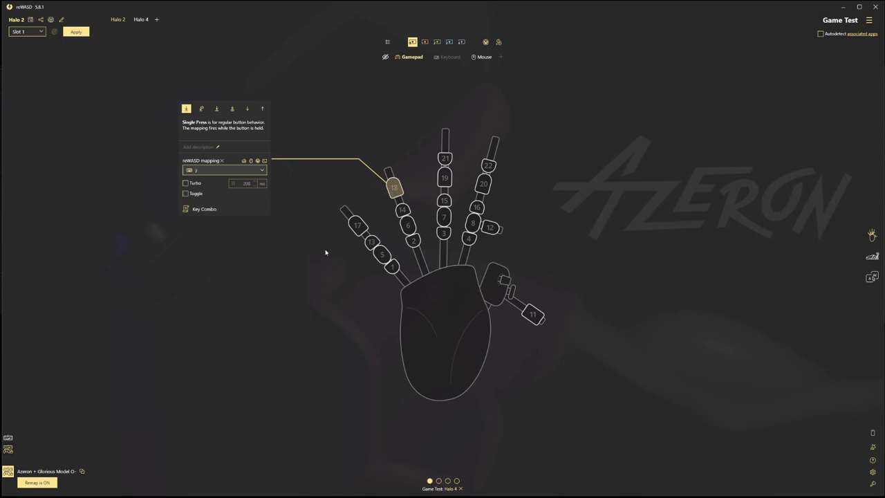
left_click(341, 369)
left_click(76, 32)
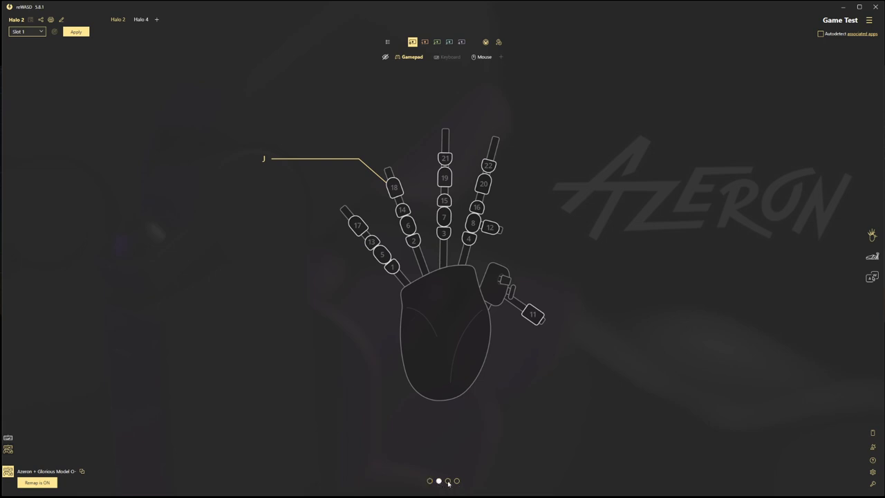
left_click(439, 482)
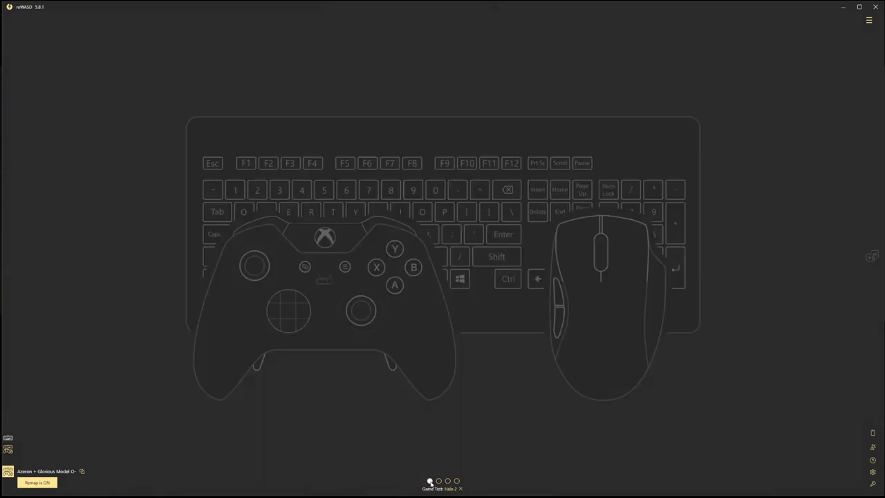
left_click(429, 481)
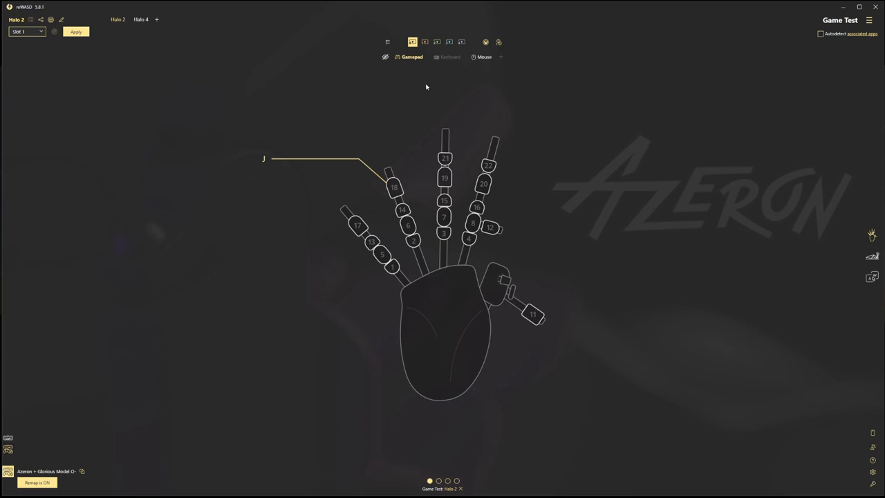
Step: Add a blank shortcut on the first shift layer of the Halo 2 config and remove it again
left_click(425, 42)
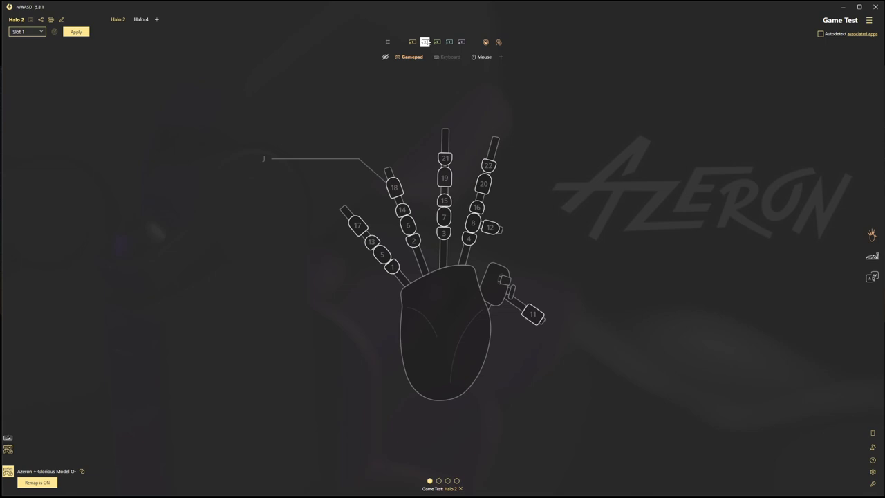
left_click(425, 42)
left_click(498, 42)
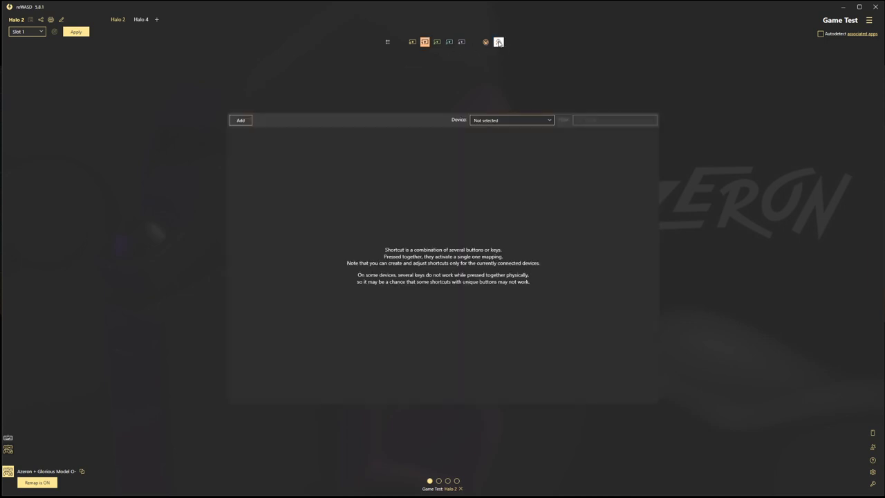
left_click(239, 121)
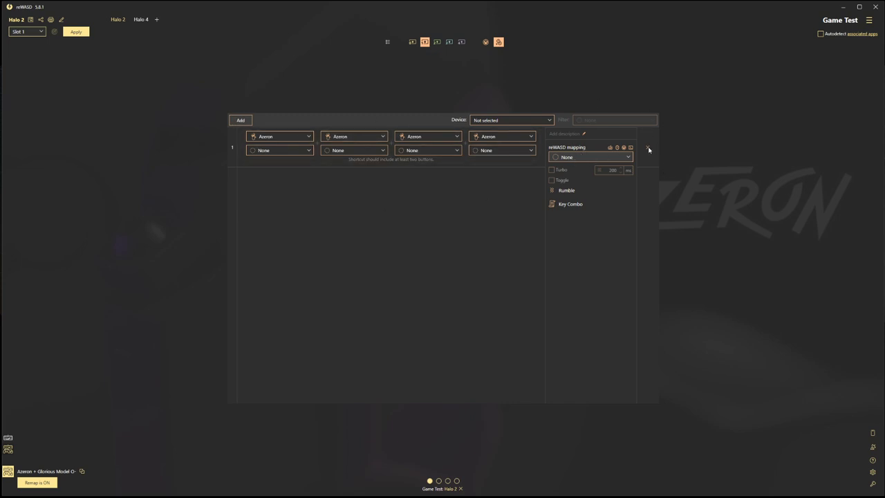
left_click(710, 139)
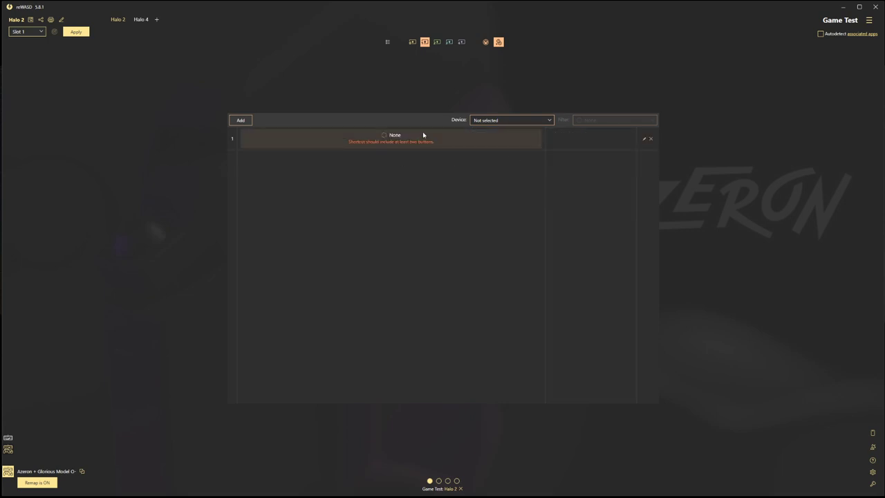
left_click(651, 139)
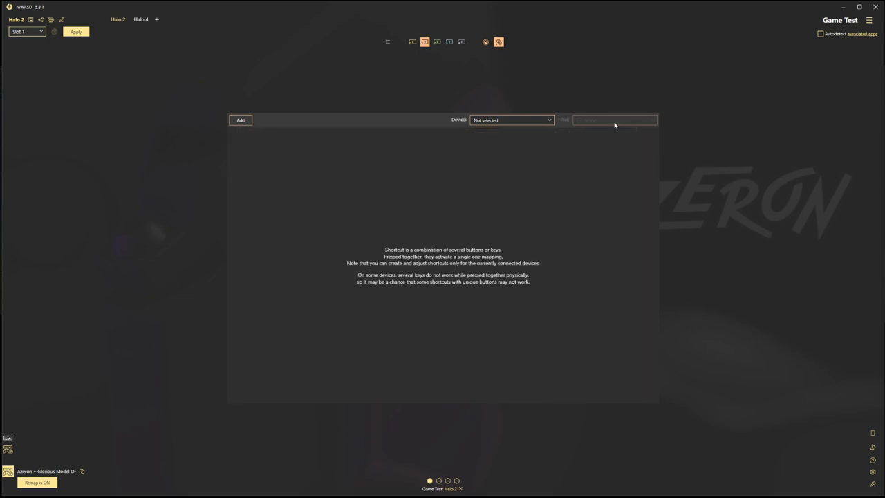
Step: Map the Azeron thumb module's DPAD to Arrows on the main layer of the Halo 2 config
left_click(413, 43)
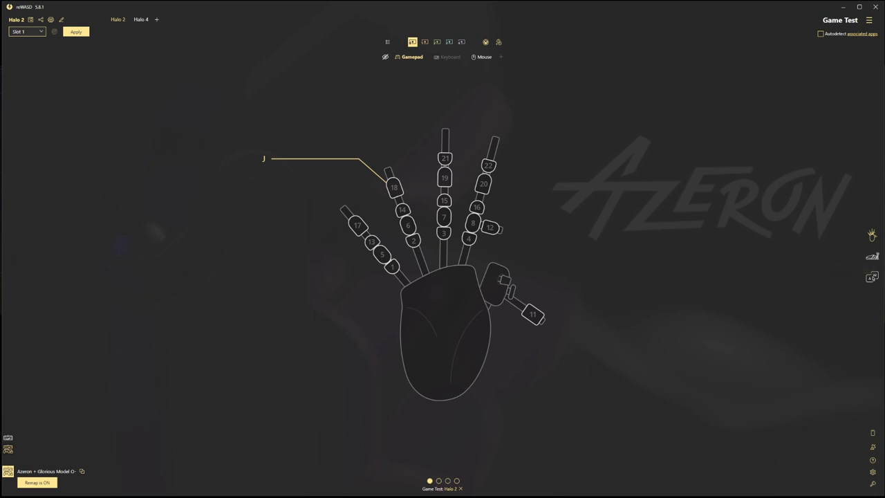
left_click(873, 257)
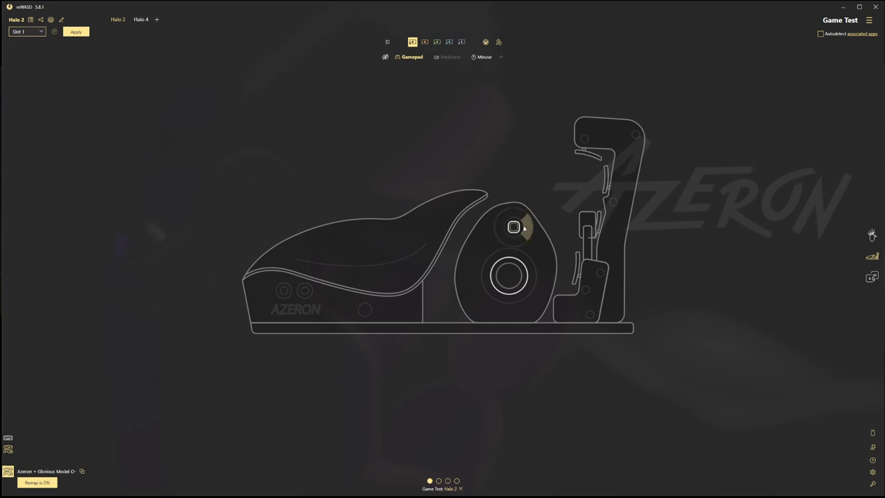
left_click(524, 229)
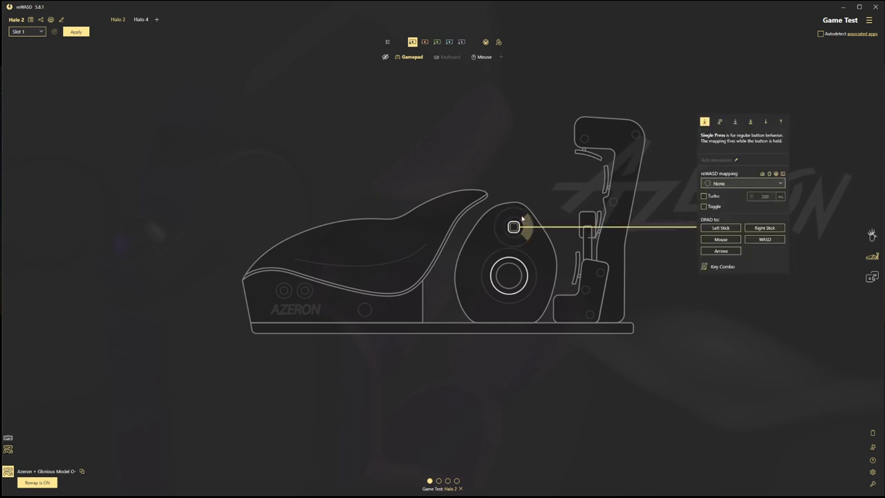
left_click(519, 217)
left_click(498, 228)
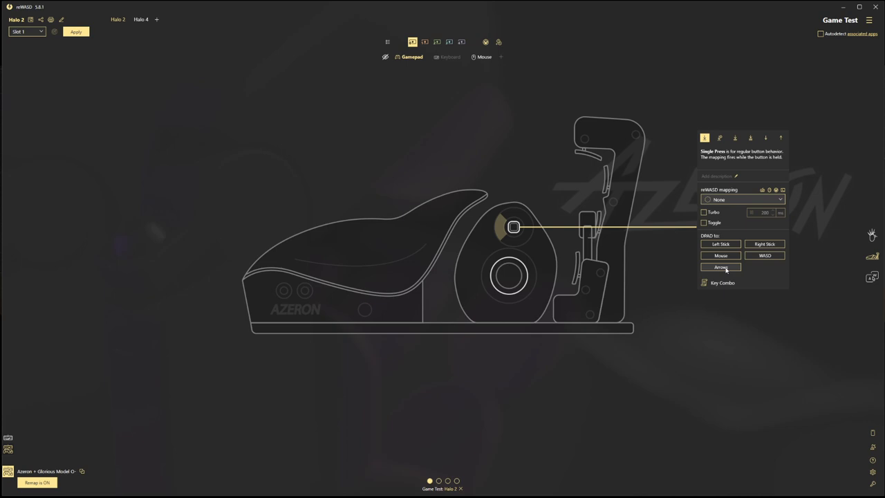
left_click(726, 269)
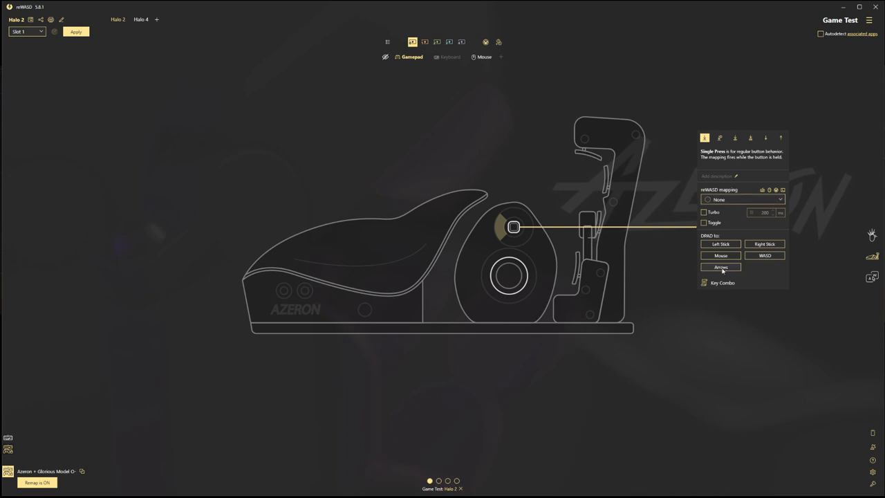
left_click(526, 229)
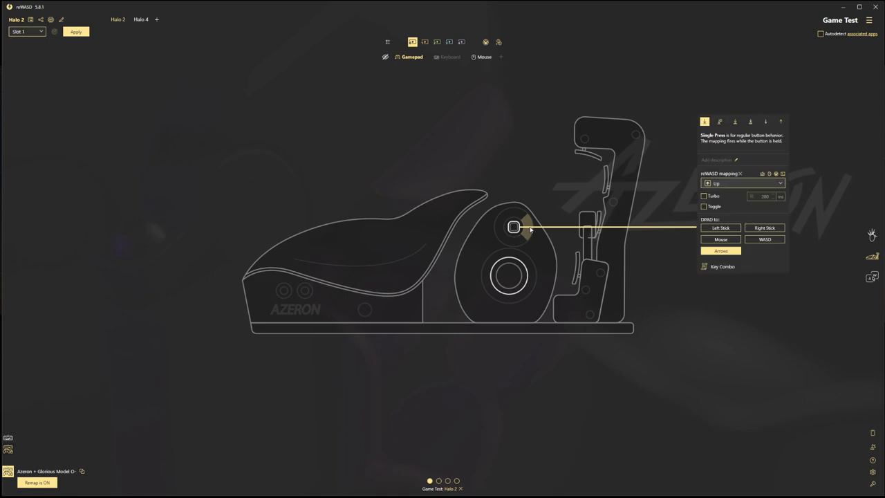
Step: Switch the thumb module's DPAD mapping from Arrows to Left Stick, and clear the DPAD mapping
left_click(725, 229)
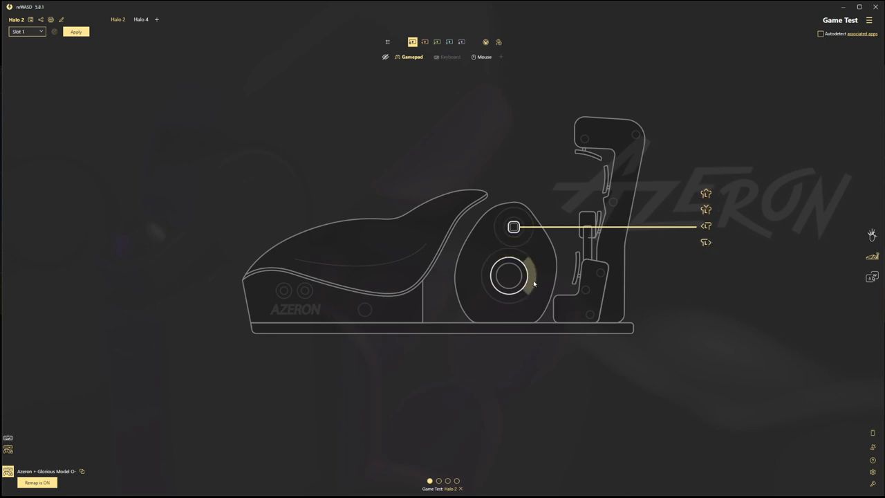
left_click(533, 224)
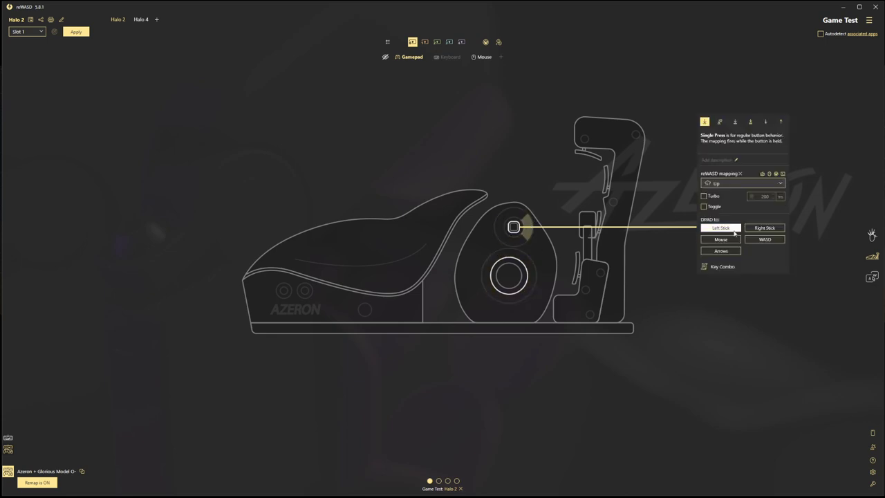
left_click(536, 186)
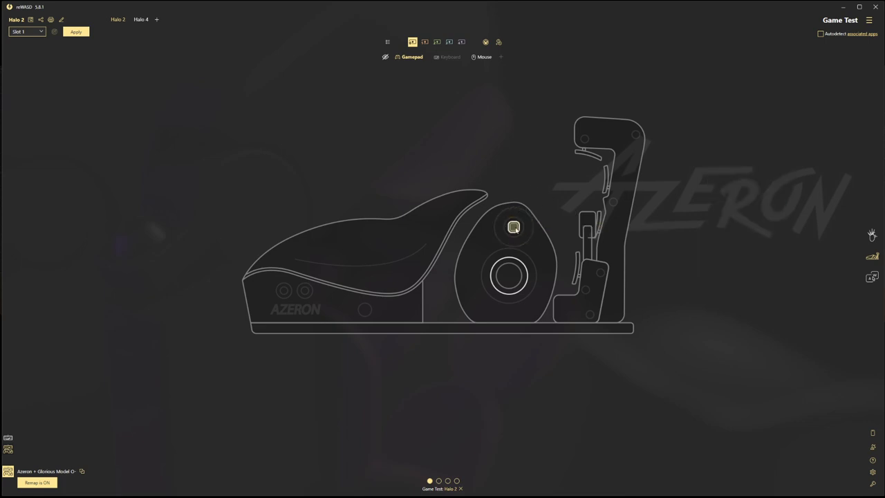
Step: Look at the single-press mapping options of the DPAD's center button and of the thumb stick's click button
left_click(515, 229)
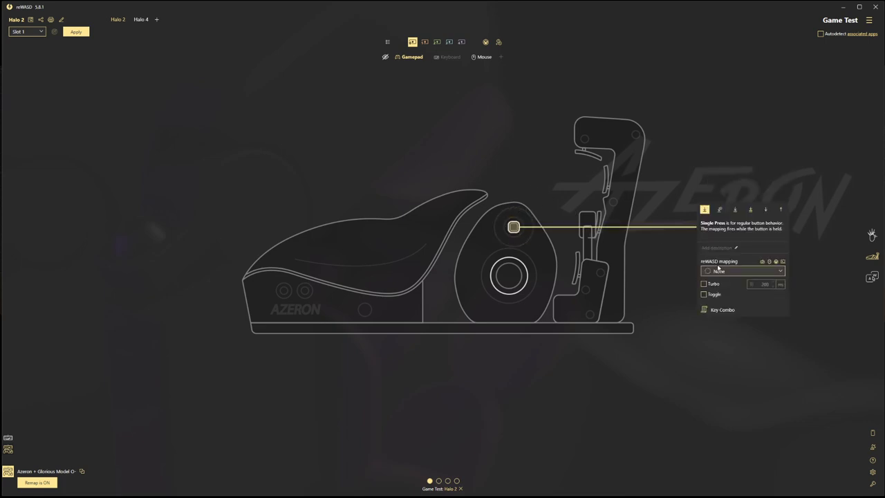
left_click(505, 290)
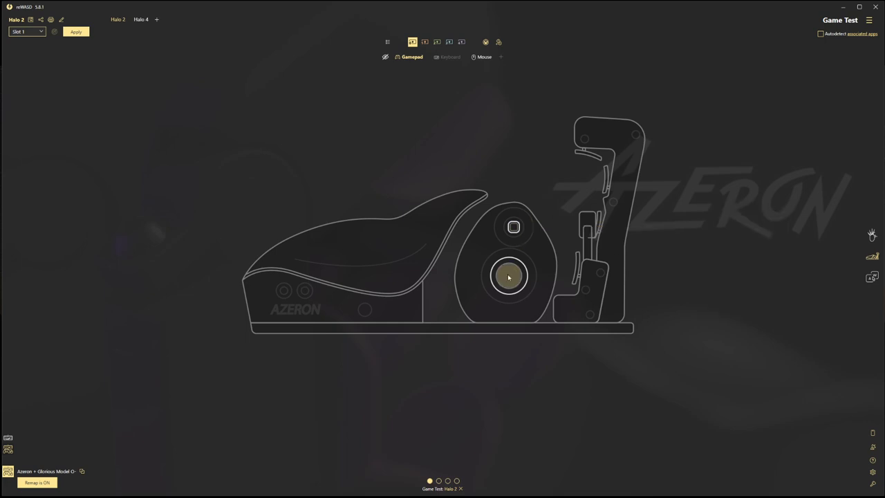
left_click(509, 278)
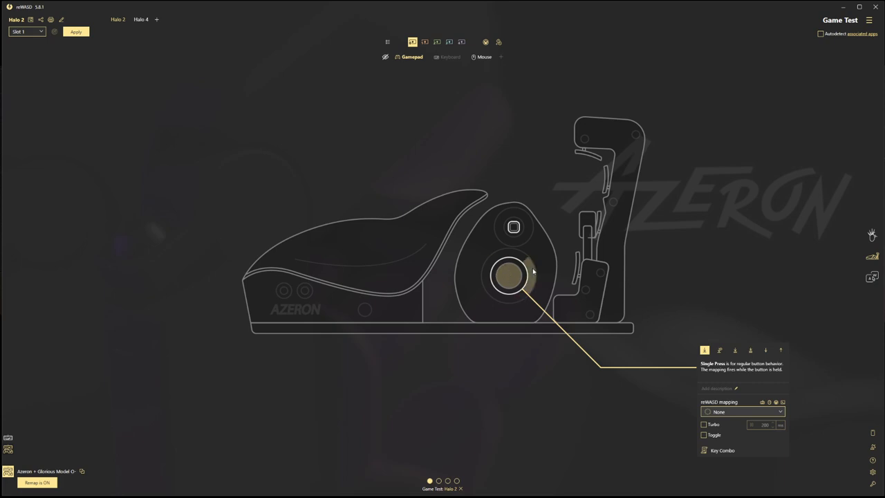
Step: Map the thumb stick's movement to WASD, and replace that mapping with Left Stick
left_click(532, 277)
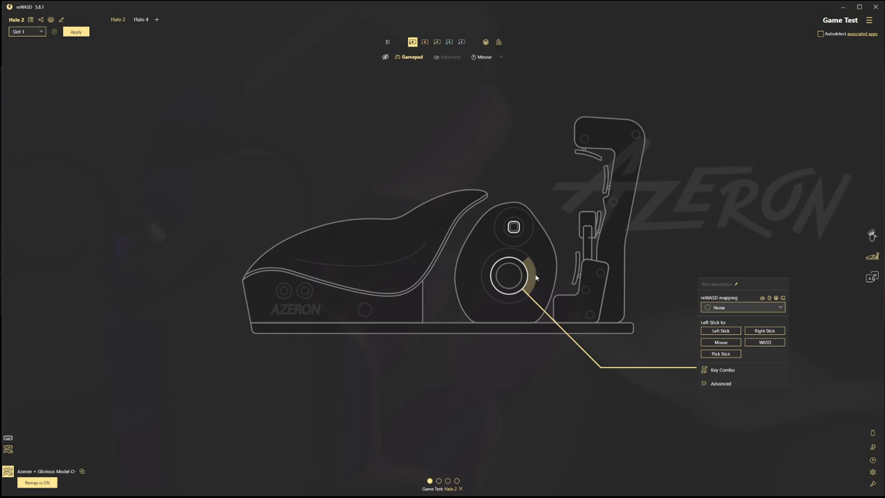
left_click(763, 344)
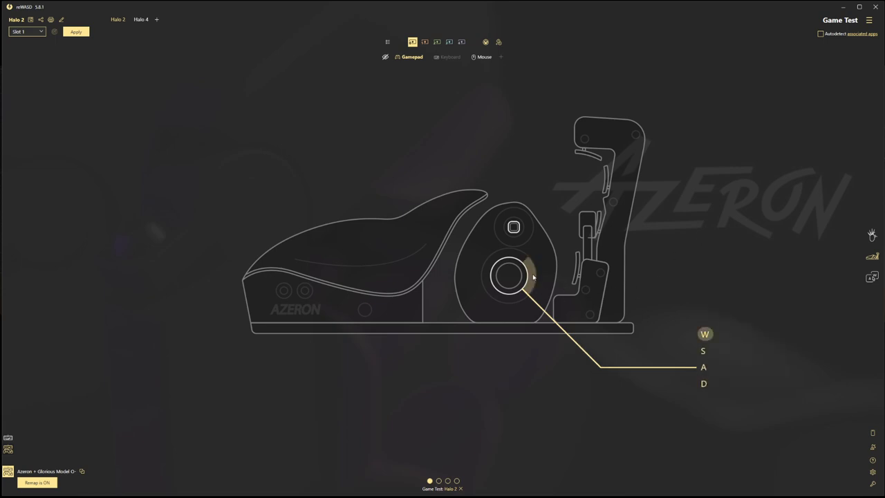
left_click(720, 331)
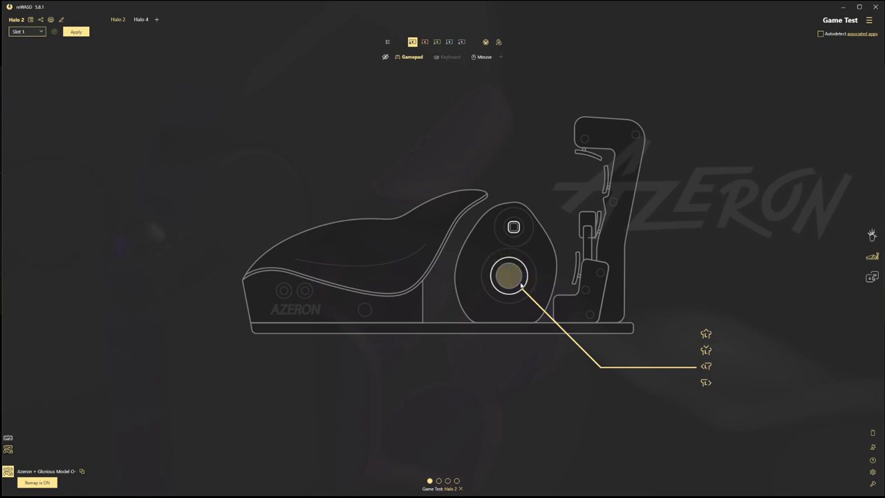
Step: View the thumb stick's advanced settings and return to the Azeron layout
left_click(533, 279)
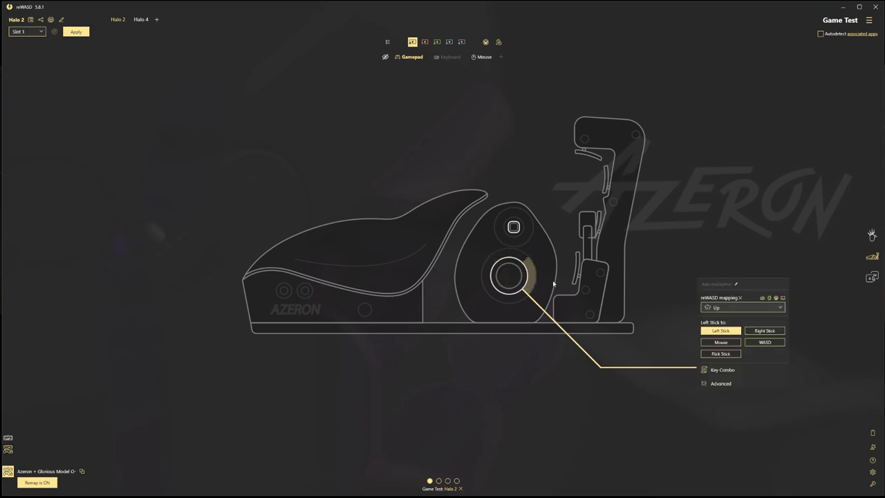
left_click(721, 383)
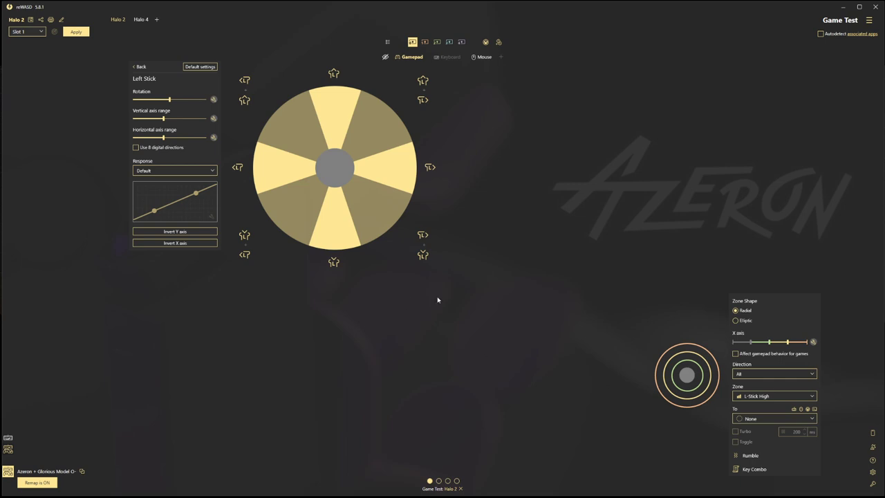
left_click(141, 67)
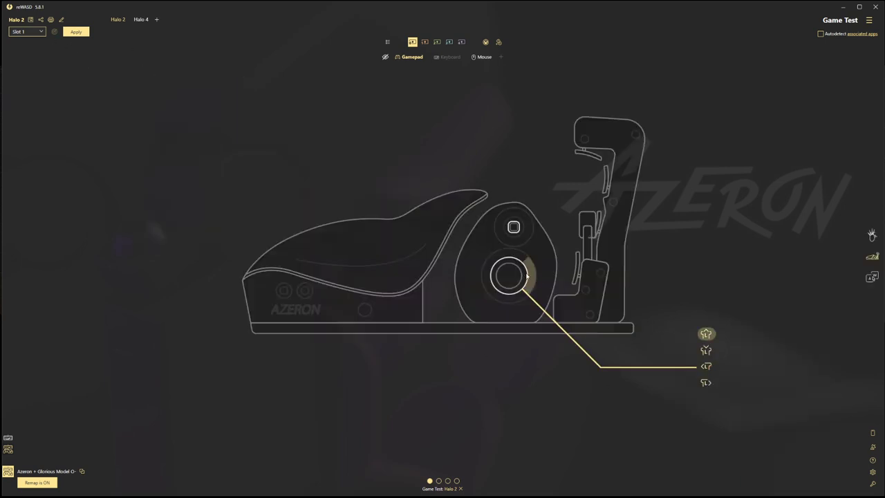
Step: Clear the thumb stick's Left Stick mapping and assign it to Left Stick again
left_click(705, 334)
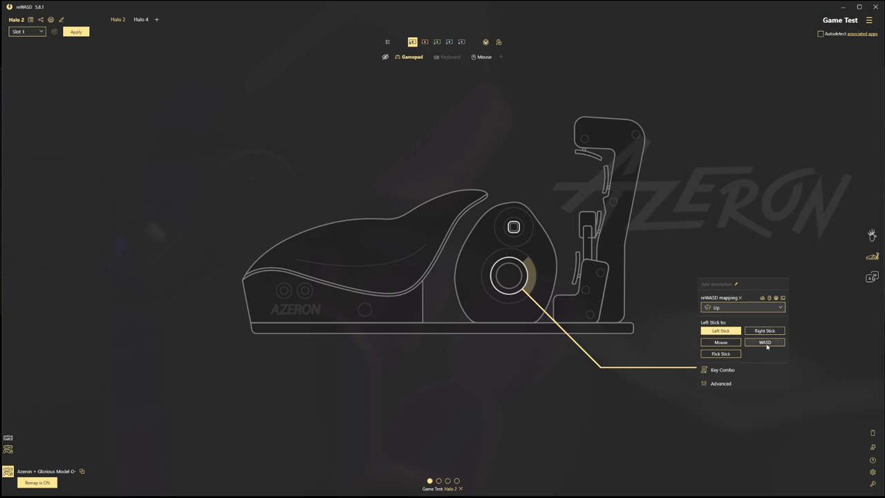
left_click(725, 332)
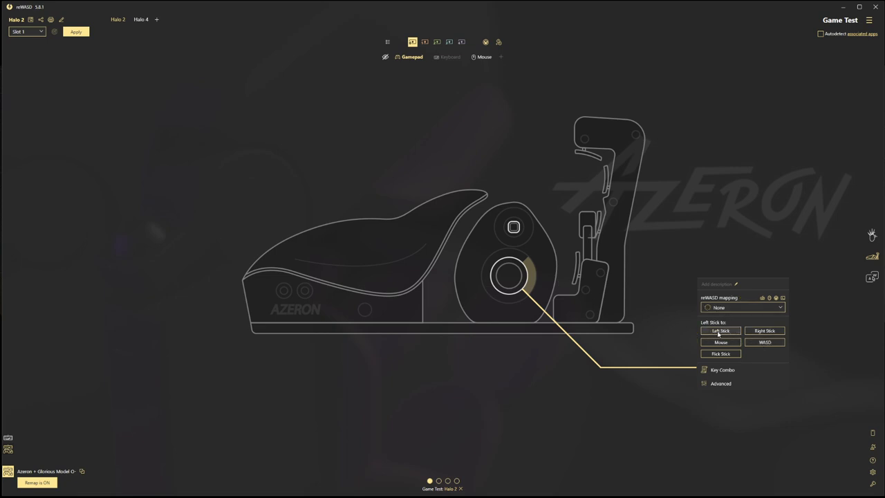
left_click(723, 332)
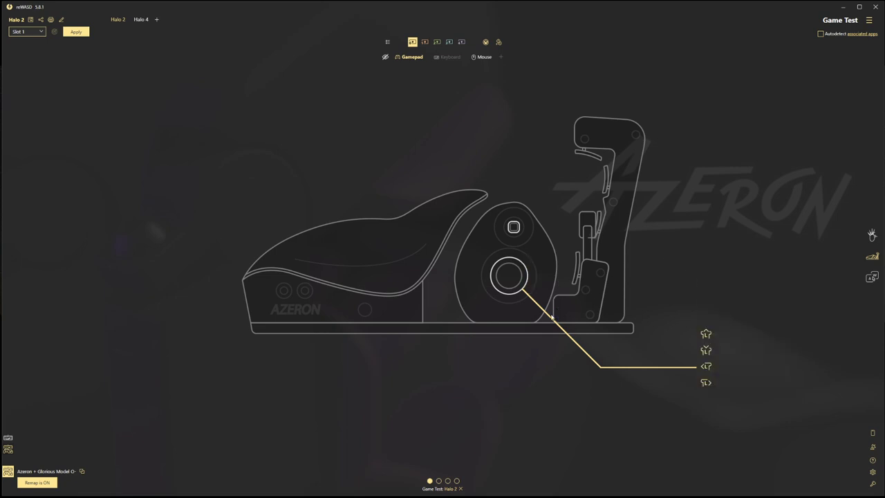
Step: In the thumb stick's advanced settings, rotate the direction zones slightly counterclockwise and bring them back to nearly upright
left_click(705, 334)
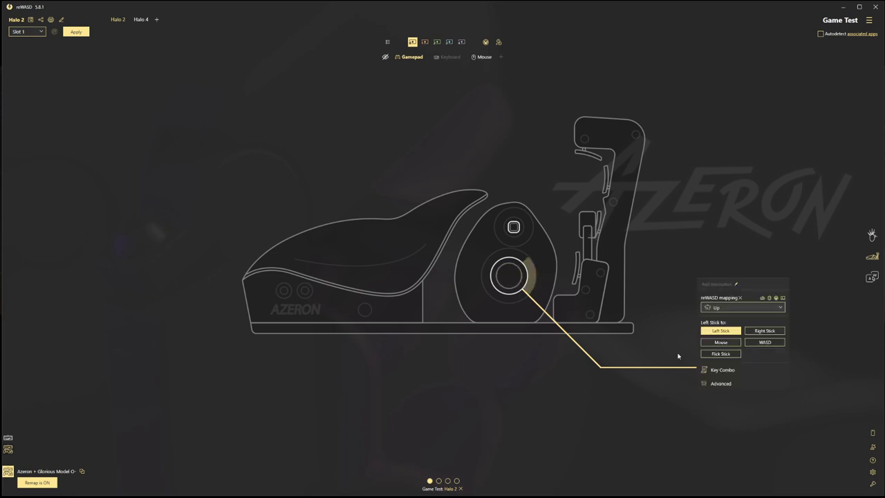
left_click(714, 383)
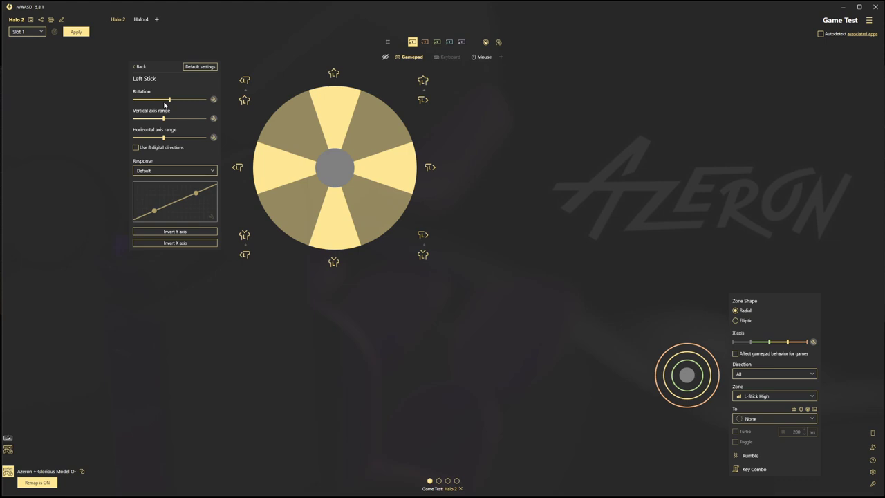
mouse_move(169, 99)
left_mouse_down()
mouse_move(180, 101)
mouse_move(158, 101)
mouse_move(184, 101)
mouse_move(164, 104)
left_mouse_up()
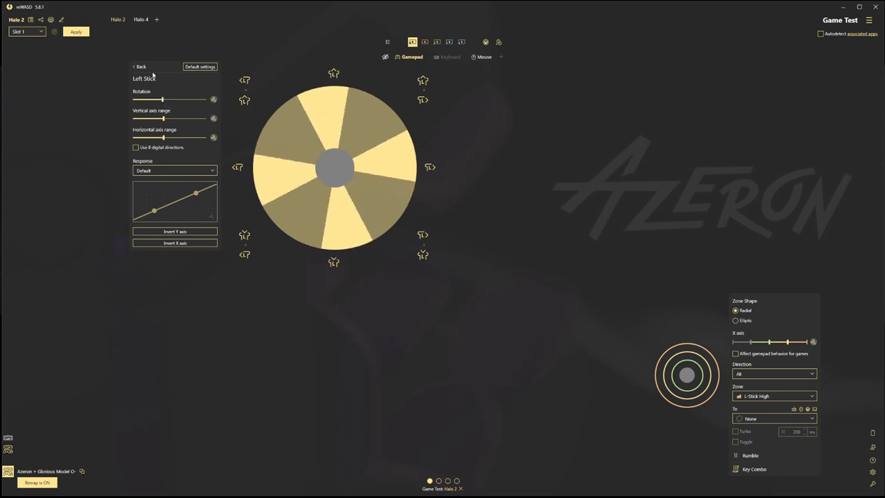
left_click(81, 33)
left_click_drag(163, 99, 170, 101)
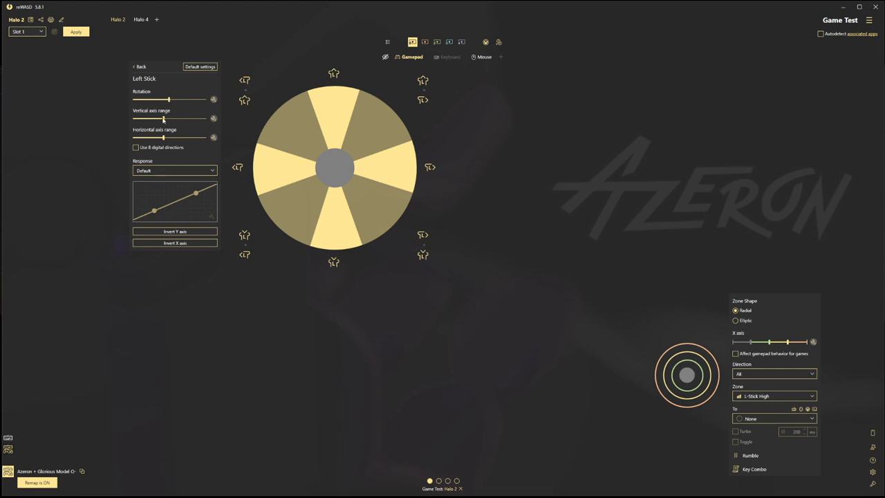
Step: Try a much wider and a narrower vertical axis range, and set both axis ranges slightly wider than their defaults
left_click_drag(164, 120, 192, 121)
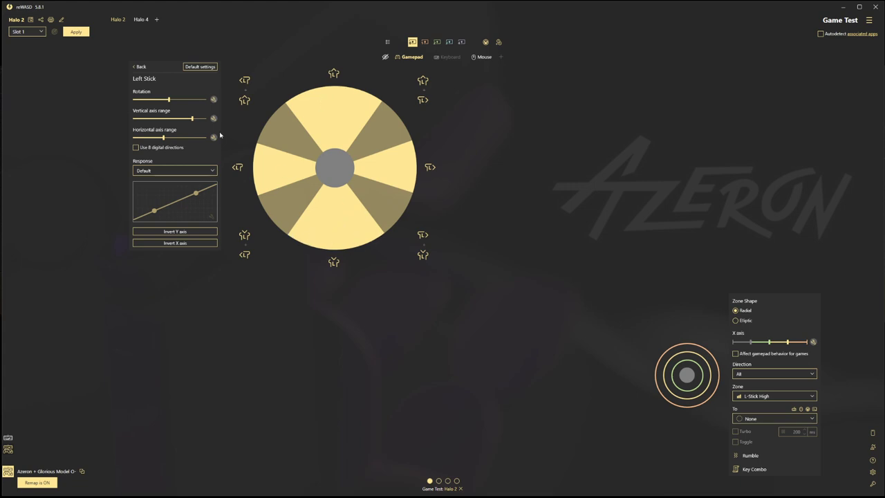
left_click_drag(192, 119, 154, 119)
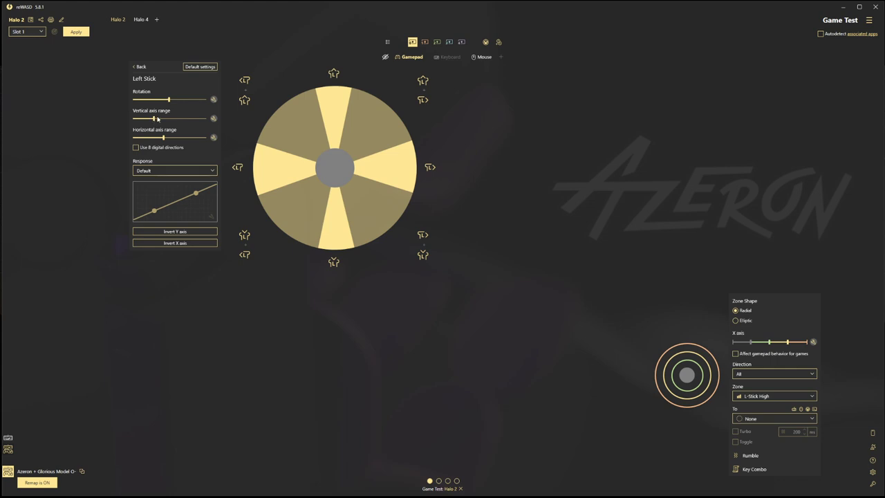
left_click_drag(155, 138, 169, 123)
Step: Set the Left Stick's vertical axis range to exactly 15670 through its precise adjustment
left_click(213, 118)
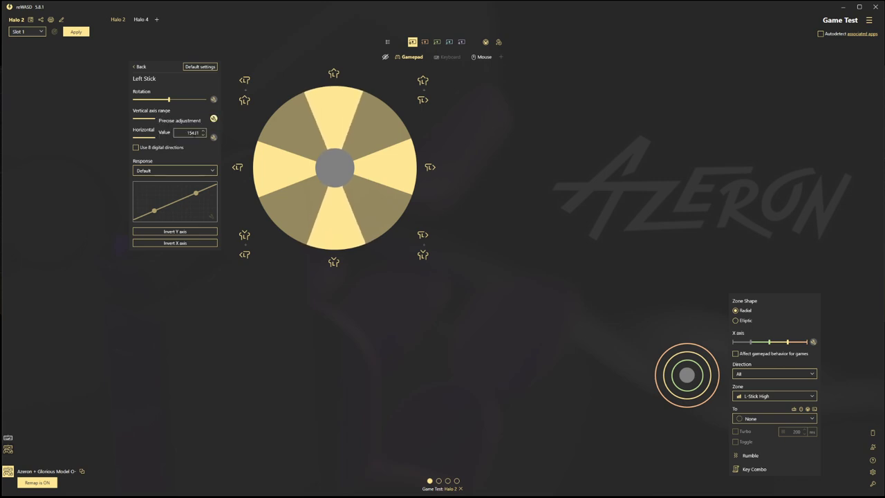
left_click(203, 131)
key("BackSpace")
key("BackSpace")
key("BackSpace")
key("BackSpace")
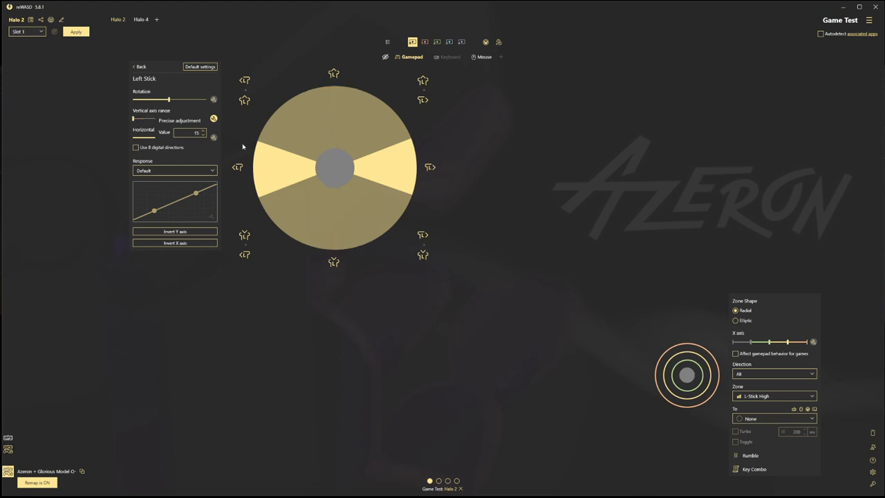
type("670")
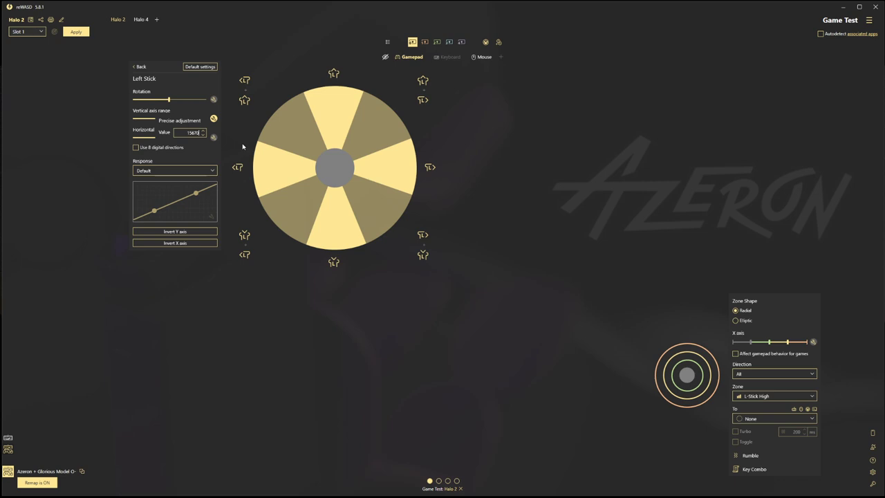
left_click(214, 119)
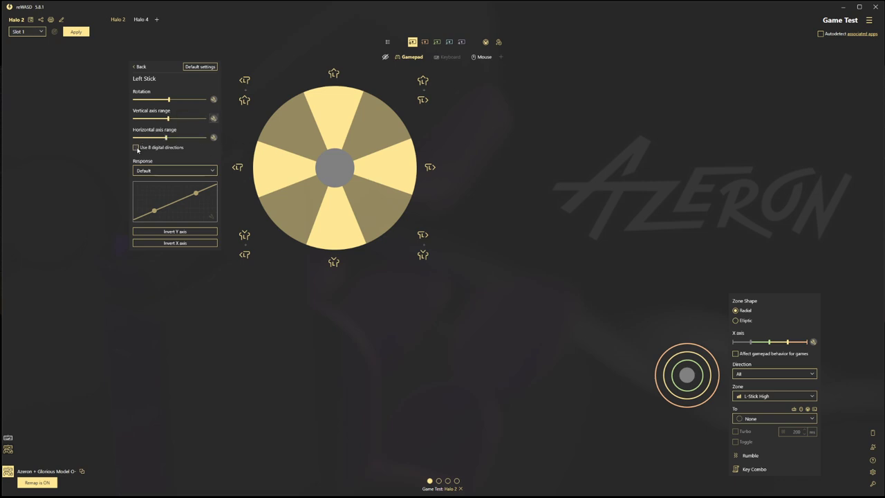
Step: Set the stick response to Custom, try a steep early curve, and reshape it to stay low and rise sharply at the end
left_click(213, 171)
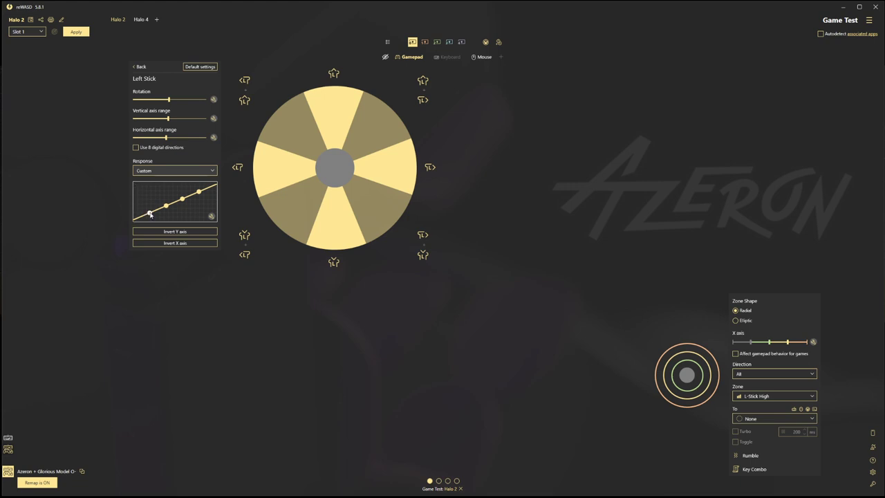
left_click_drag(150, 213, 144, 191)
left_click_drag(199, 192, 147, 183)
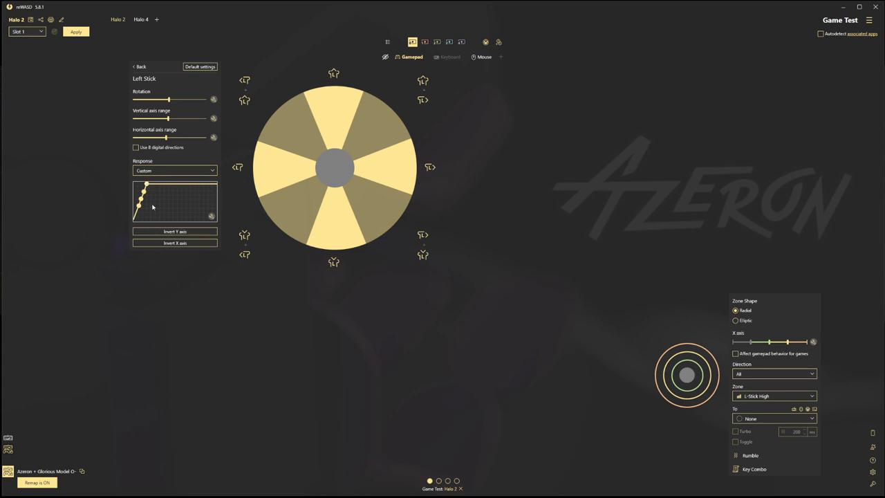
left_click_drag(145, 194, 197, 215)
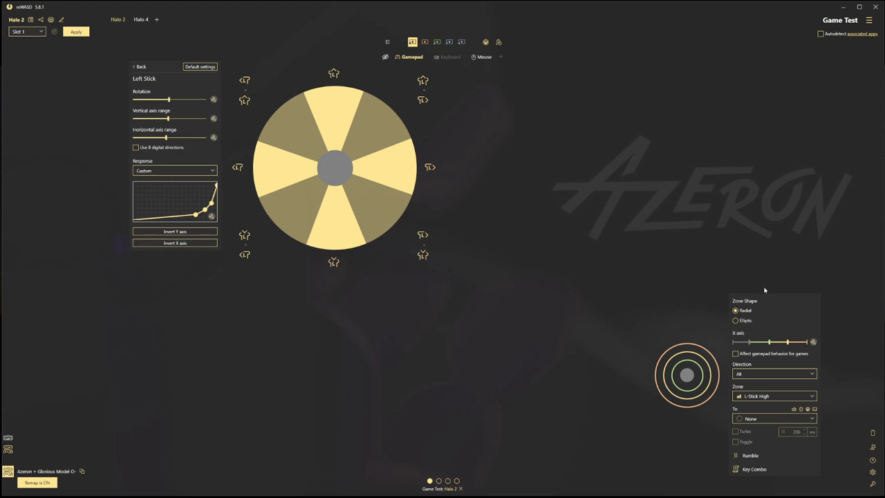
Step: Try the Elliptic zone shape with a narrower X axis deadzone, widen the deadzone again, and return to Radial
left_click(738, 321)
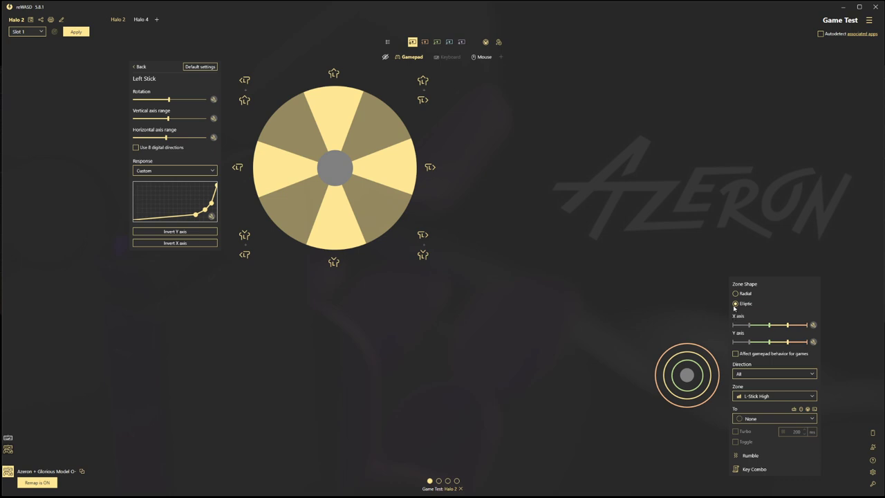
left_click_drag(749, 325, 742, 329)
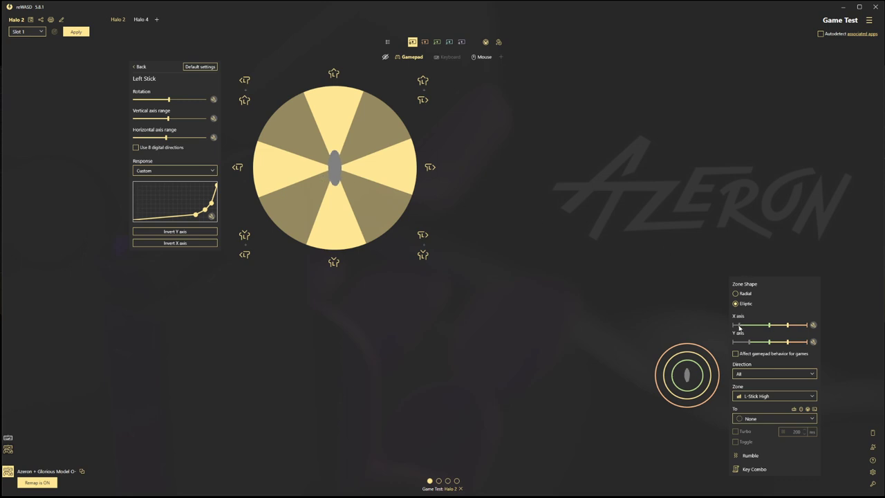
mouse_move(742, 329)
left_mouse_down()
mouse_move(772, 331)
mouse_move(748, 333)
left_mouse_up()
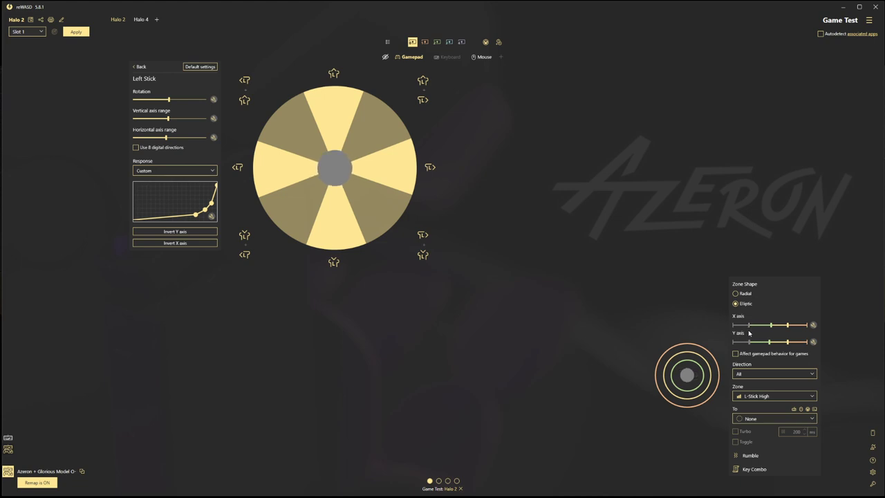
left_click(737, 296)
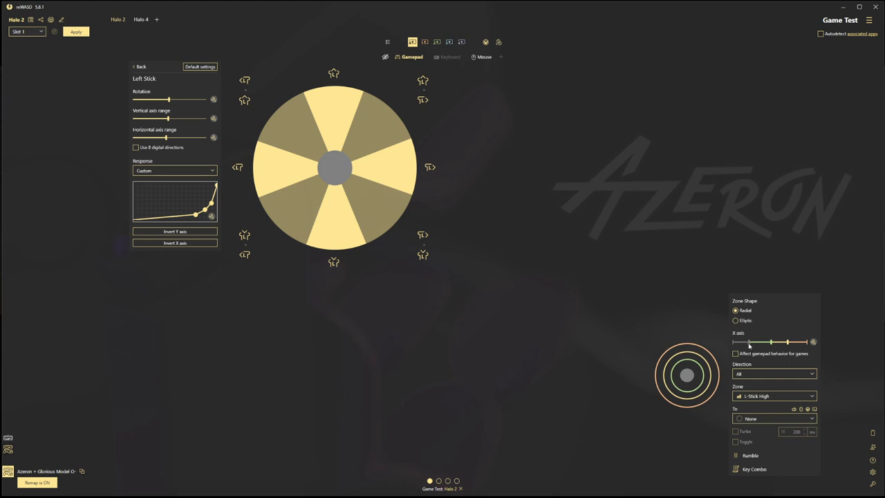
Step: Shrink the radial deadzone on the X axis and pull the inner zone thresholds in close to it
mouse_move(749, 345)
left_click_drag(749, 345, 737, 346)
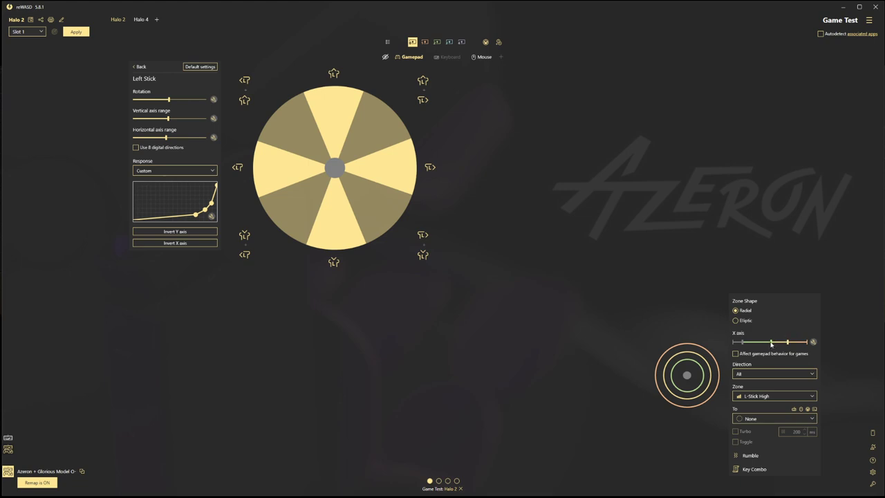
left_click_drag(772, 343, 765, 343)
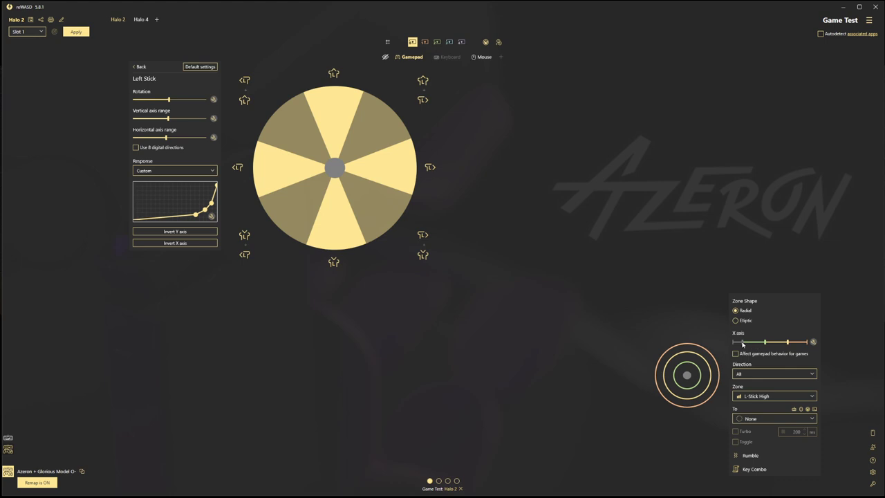
mouse_move(744, 342)
left_click_drag(765, 342, 748, 343)
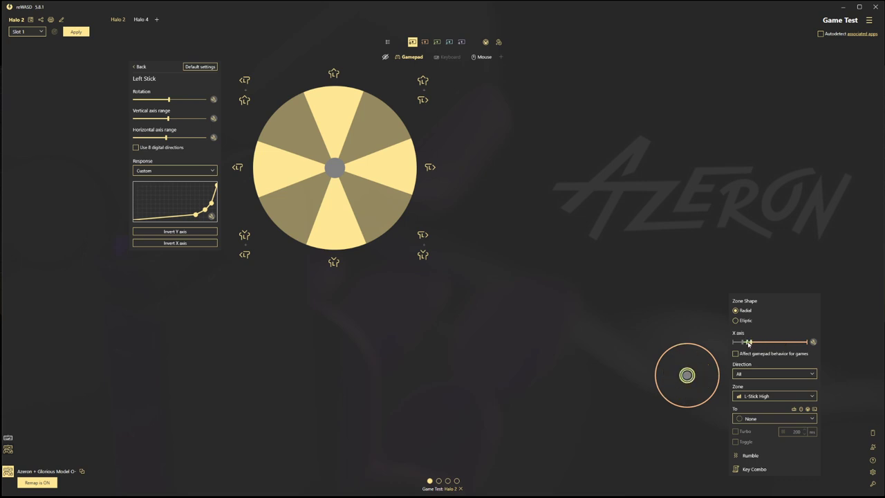
Step: Reshape the Left Stick's custom response curve to rise steeply at the start and stay flat at the maximum
left_click_drag(195, 215, 142, 209)
left_click_drag(205, 209, 211, 202)
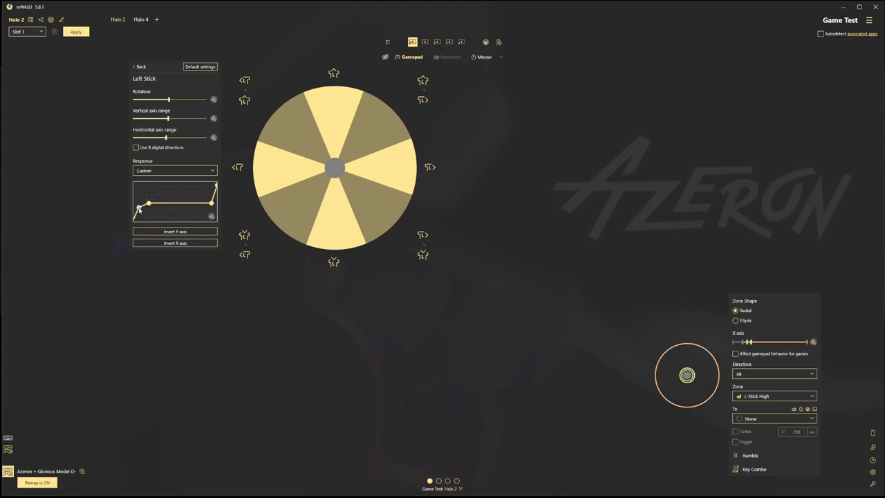
left_click_drag(138, 210, 146, 185)
left_click_drag(210, 185, 210, 182)
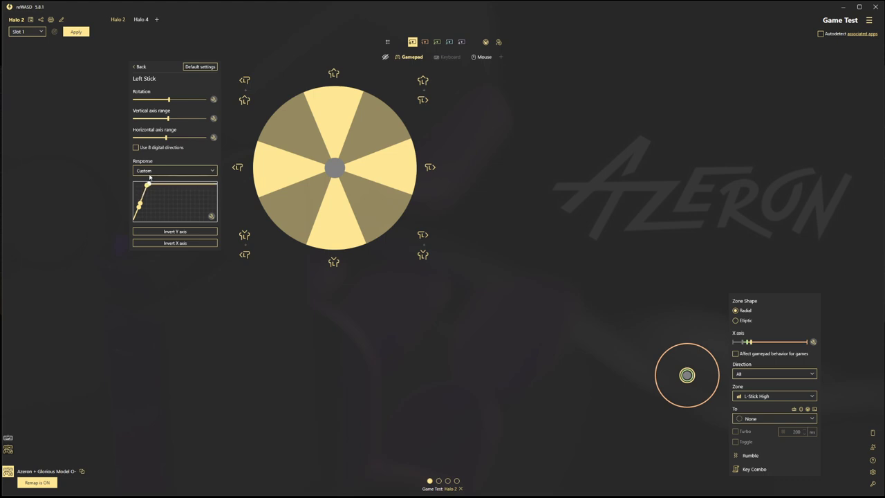
left_click_drag(146, 185, 147, 183)
Step: Spread the radial zone thresholds apart on the X axis so the low, medium and high zones are about equally wide
mouse_move(751, 344)
left_mouse_down()
mouse_move(761, 344)
mouse_move(752, 348)
left_mouse_up()
left_click_drag(751, 342, 770, 342)
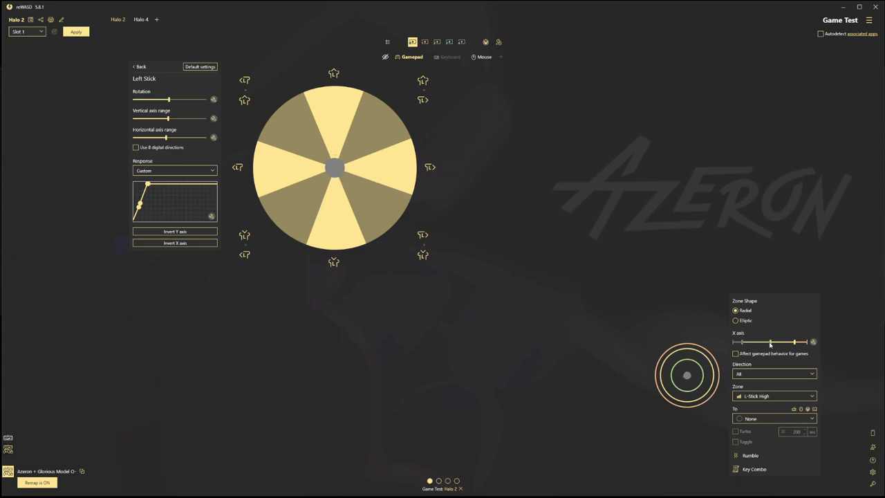
mouse_move(771, 343)
left_mouse_down()
mouse_move(761, 345)
mouse_move(786, 345)
left_mouse_up()
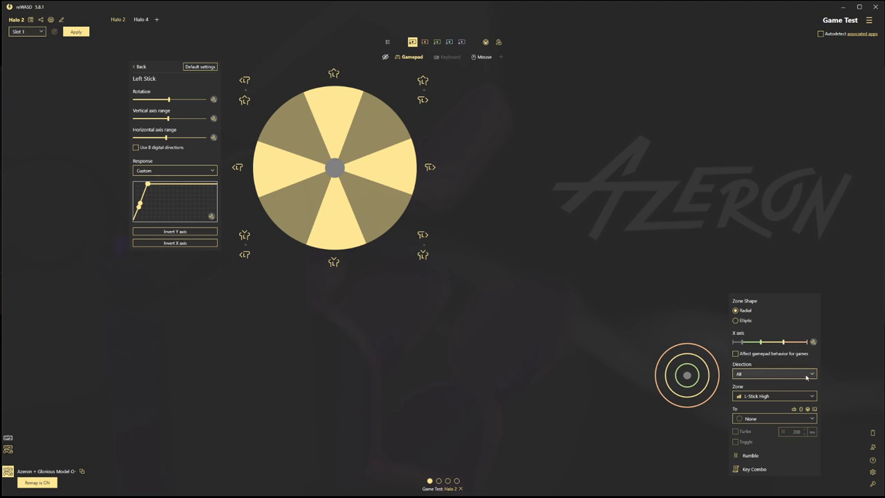
Step: Map the L-Stick High zone in the Up direction to LShift
left_click(780, 402)
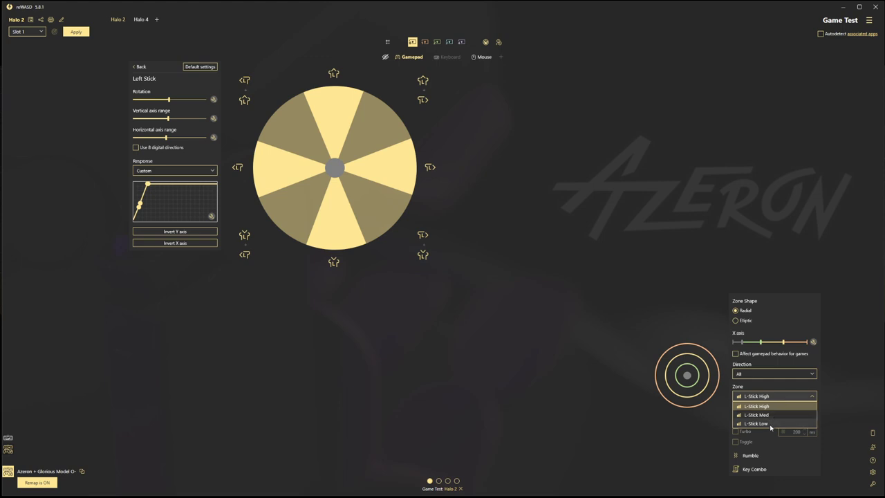
left_click(768, 396)
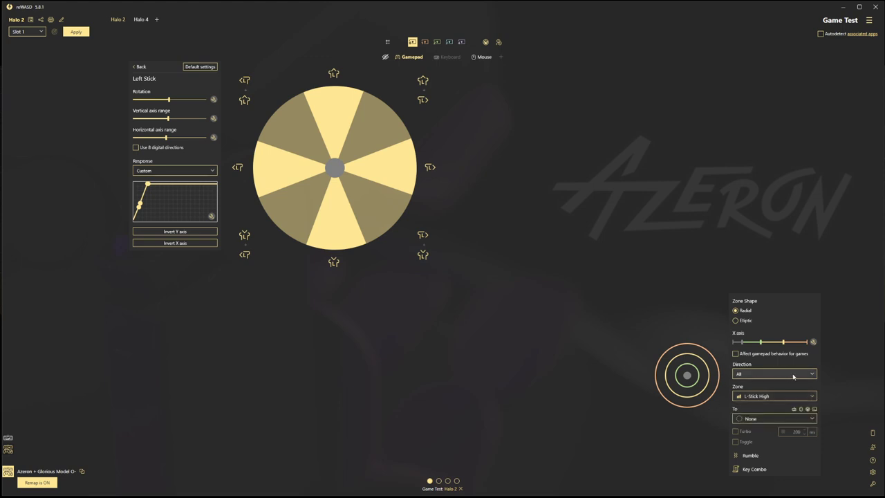
left_click(785, 377)
left_click(759, 409)
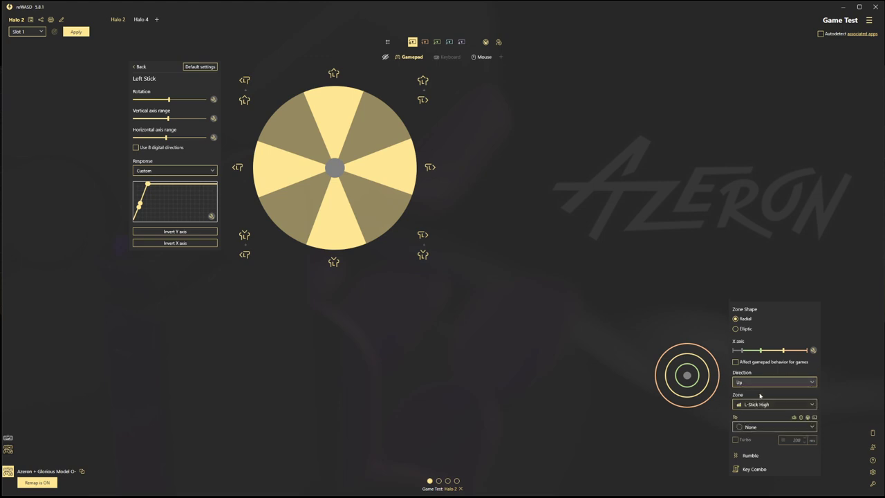
left_click(768, 405)
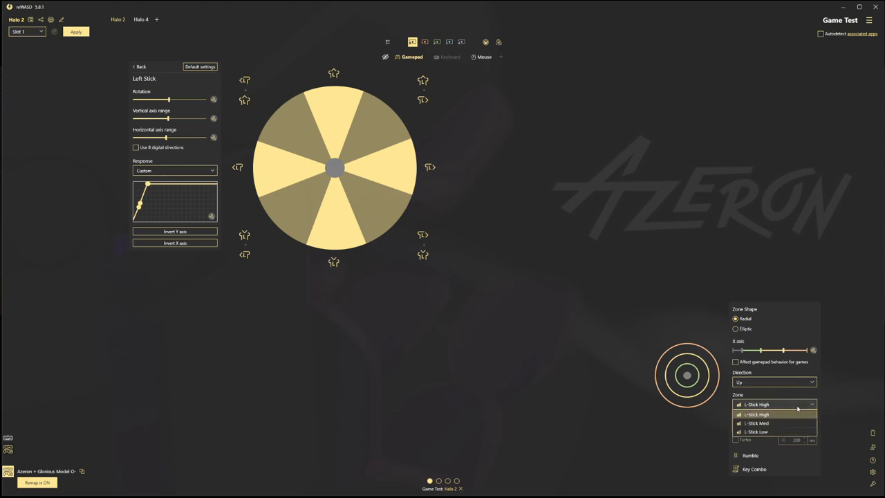
left_click(765, 414)
left_click(759, 427)
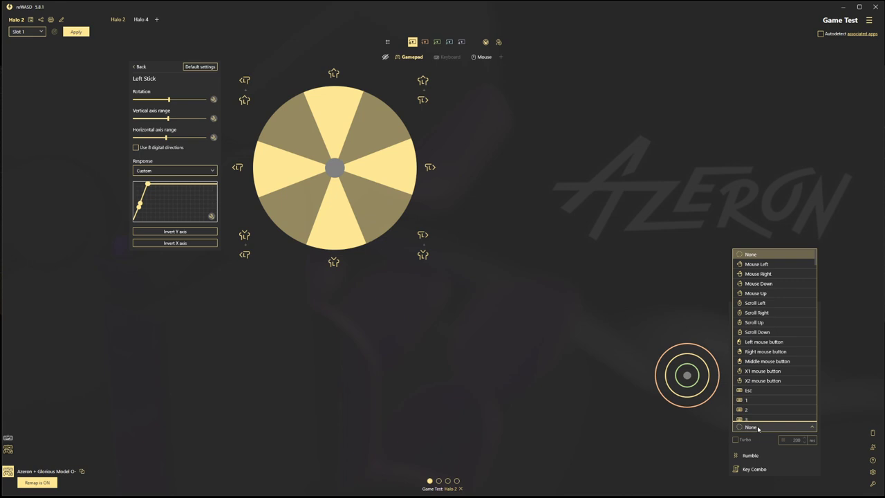
key("shift")
left_click(682, 435)
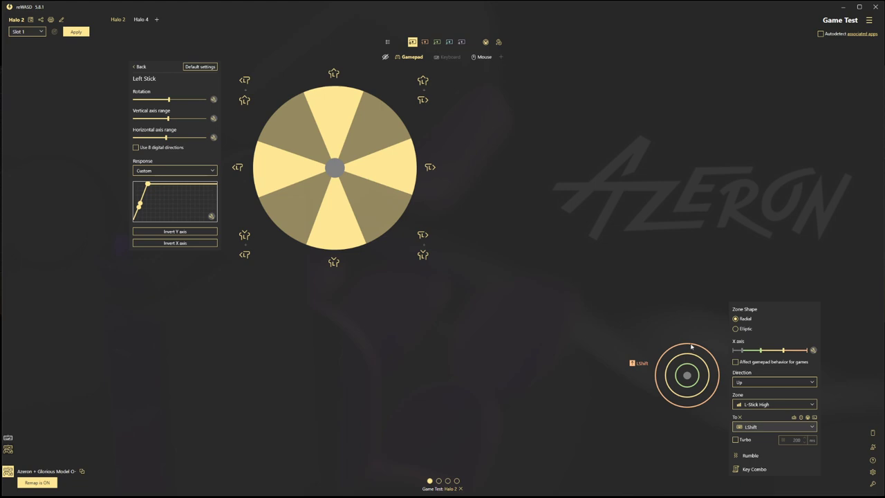
Step: Map the L-Stick Low zone in the Up direction to LCtrl
left_click(802, 404)
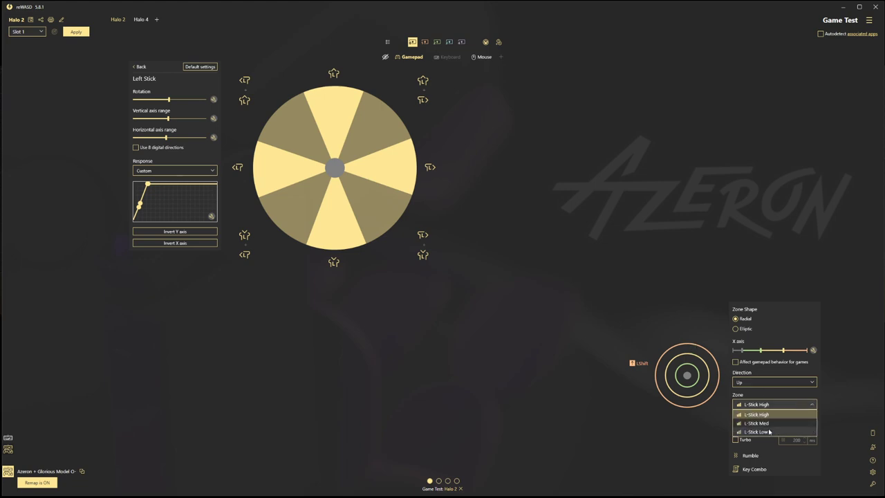
left_click(769, 432)
left_click(768, 383)
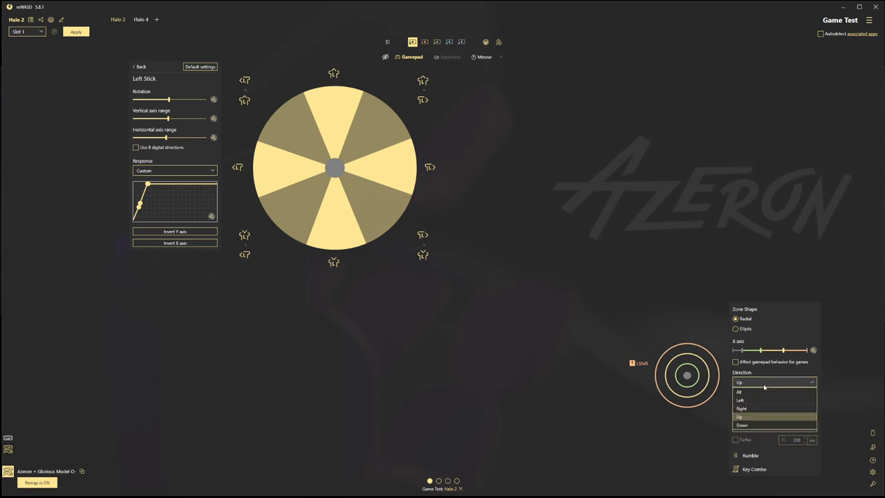
left_click(767, 386)
left_click(768, 427)
key("ctrl")
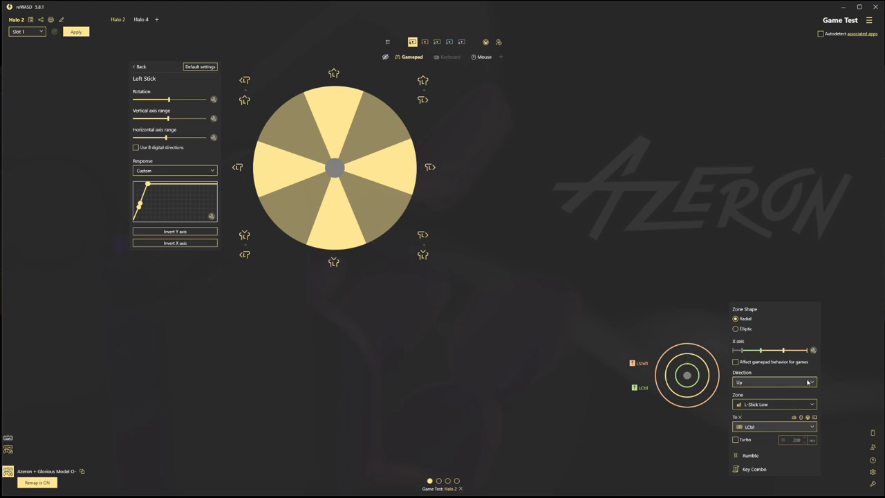
Step: Review the stick zone mappings for the Right, Up and Left directions and look through the available mapping targets
left_click(772, 383)
left_click(757, 409)
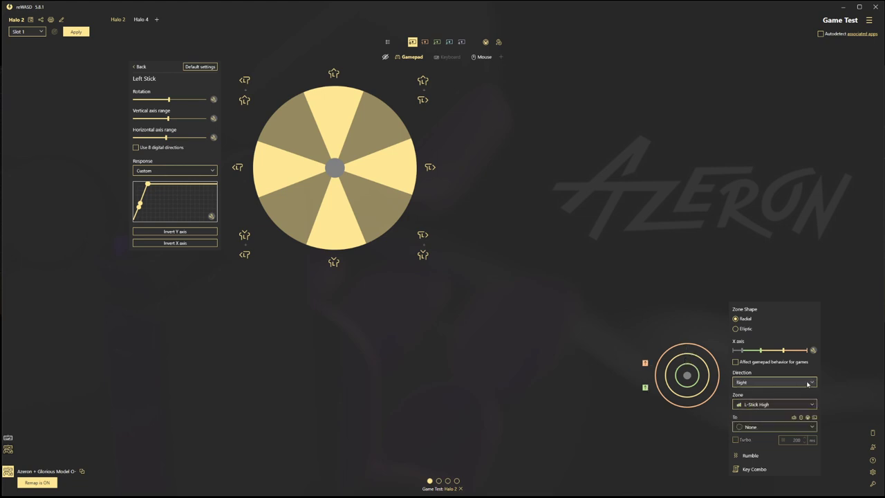
left_click(766, 384)
left_click(767, 417)
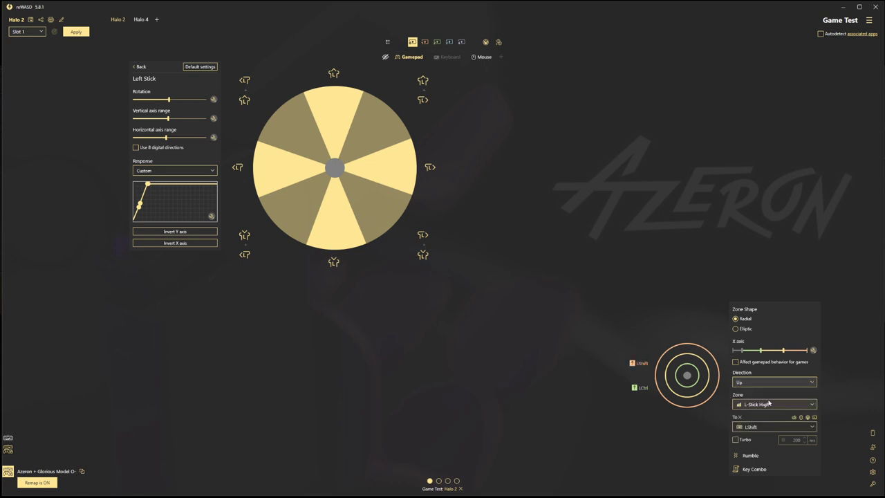
left_click(783, 384)
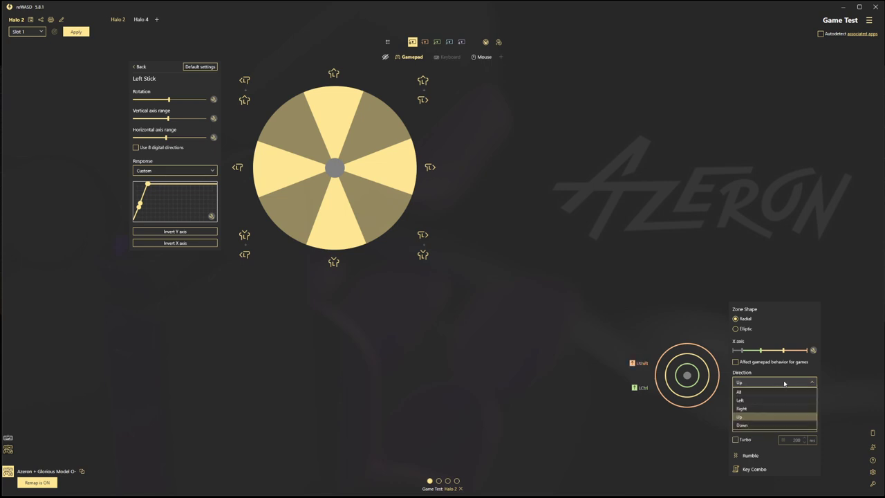
left_click(750, 402)
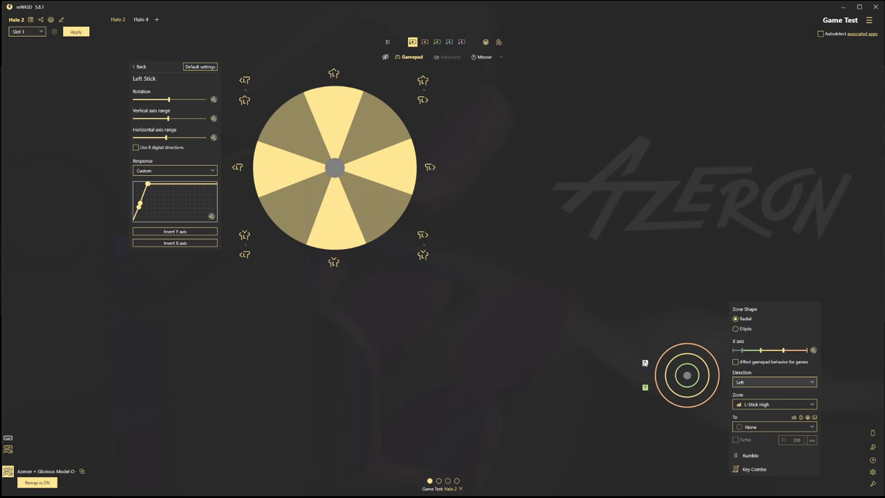
left_click(759, 426)
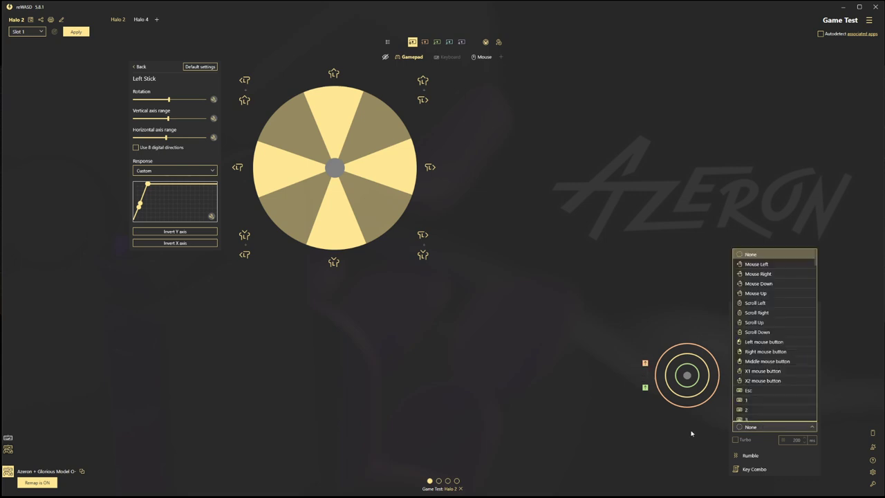
left_click(765, 427)
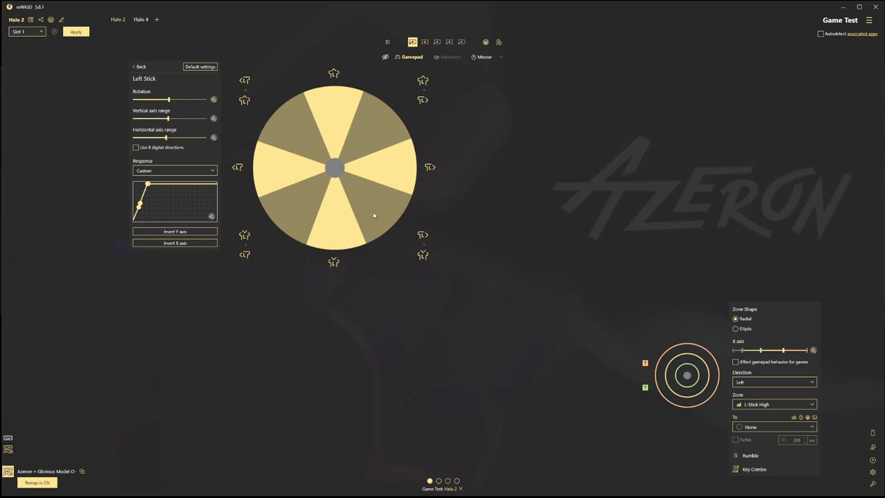
Step: Leave the Left Stick settings and show the Azeron keypad's hand view
left_click(140, 68)
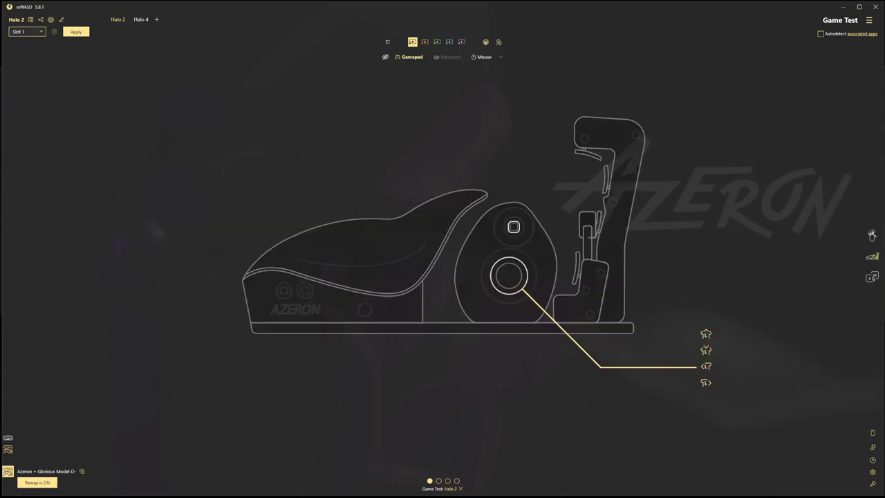
left_click(873, 235)
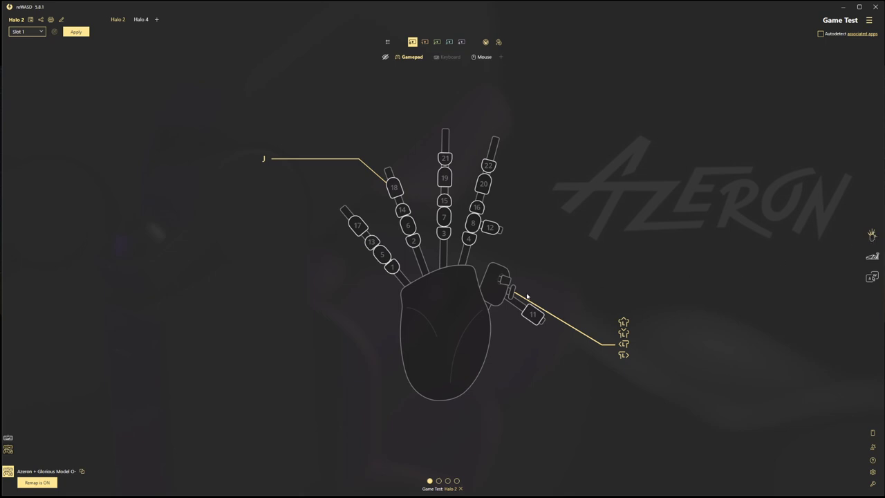